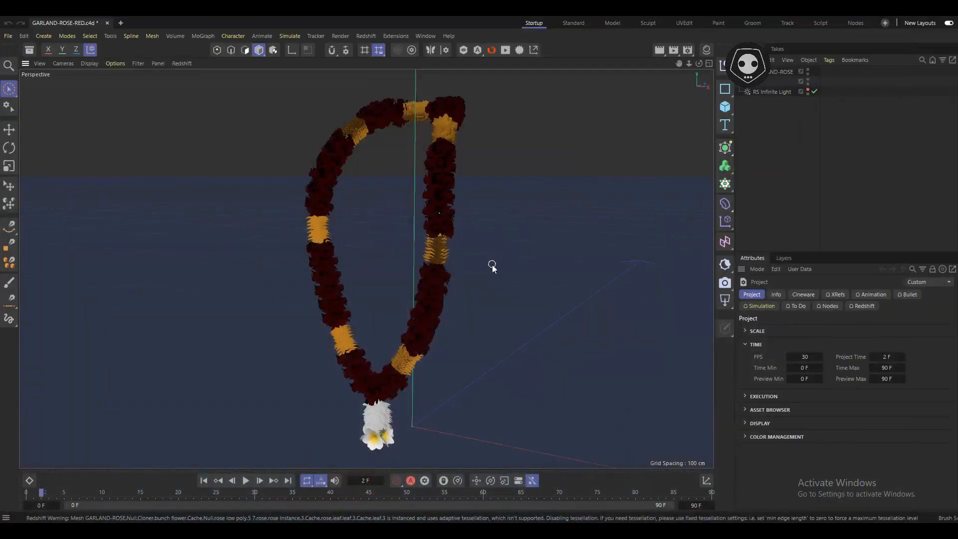
# - Render a close-up of the garland's lower end with the white petals and champa flowers in the Redshift render window
pyautogui.scroll(4, 339, 291)
pyautogui.scroll(8, 379, 355)
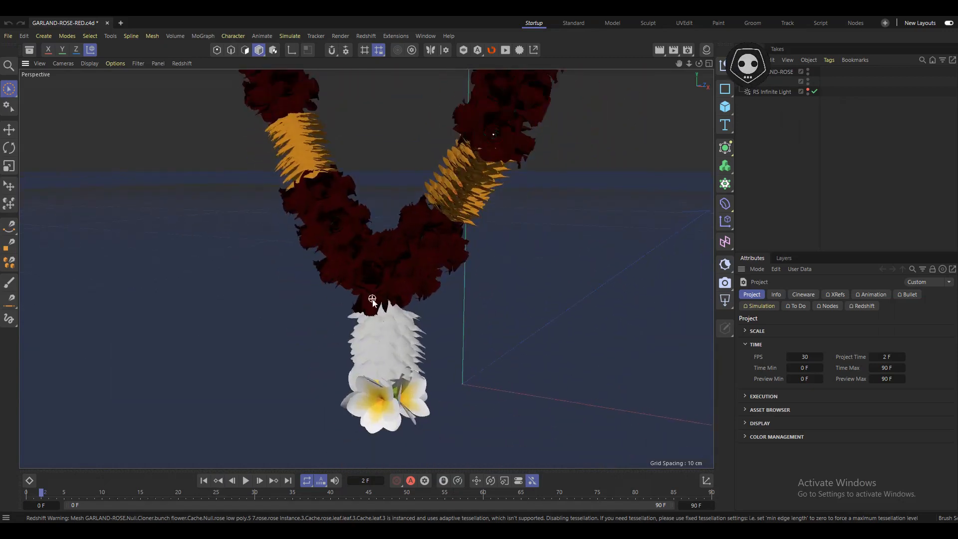
pyautogui.keyDown('alt'); pyautogui.moveTo(373, 299); pyautogui.dragTo(359, 345); pyautogui.keyUp('alt')
pyautogui.scroll(5, 389, 272)
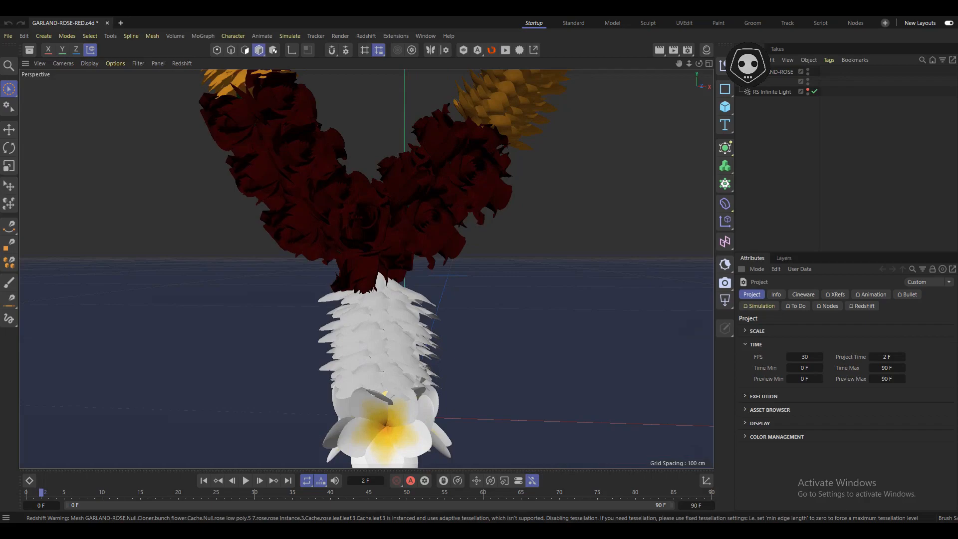
pyautogui.hotkey('alt', 'Tab')
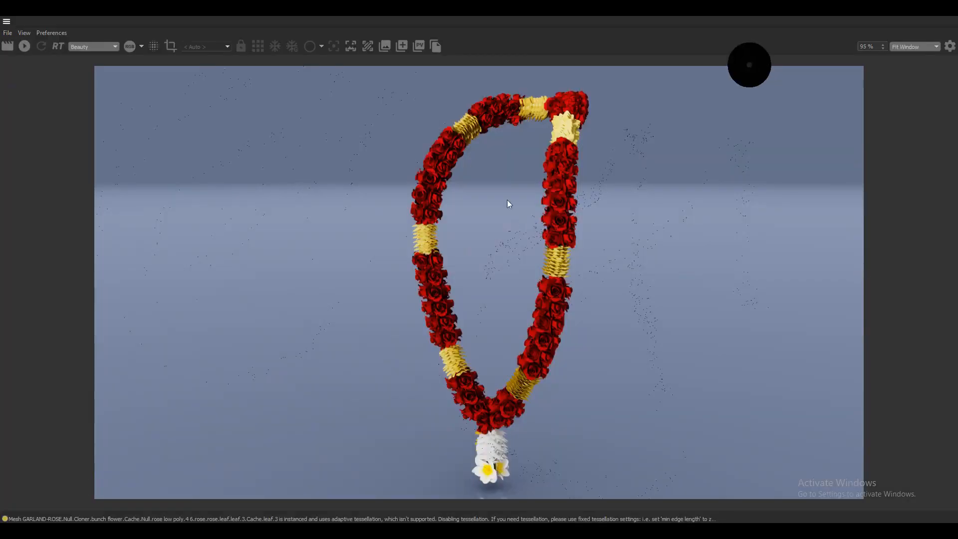
pyautogui.click(24, 46)
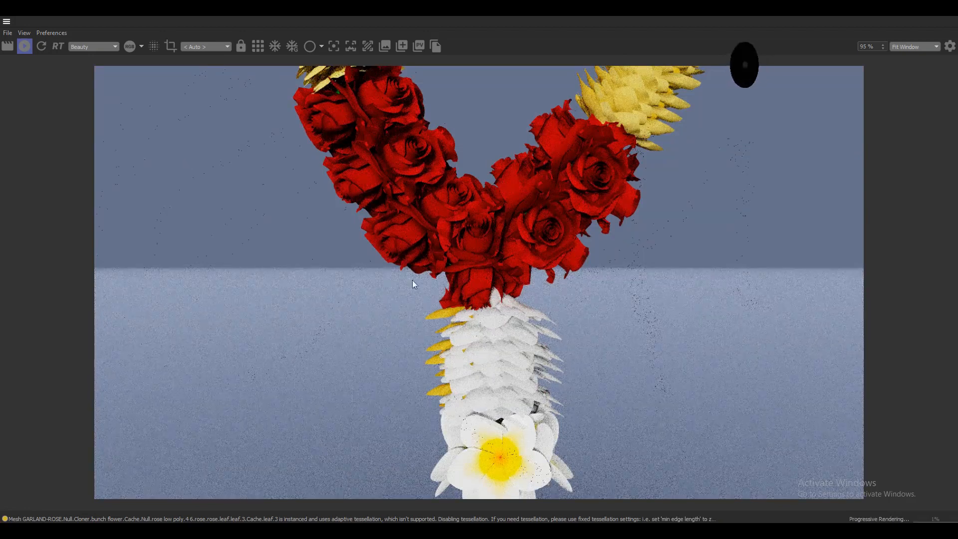
# - Render the lower V of the garland with its roses and yellow petal bands from another angle, and stop the render
pyautogui.scroll(-1, 464, 305)
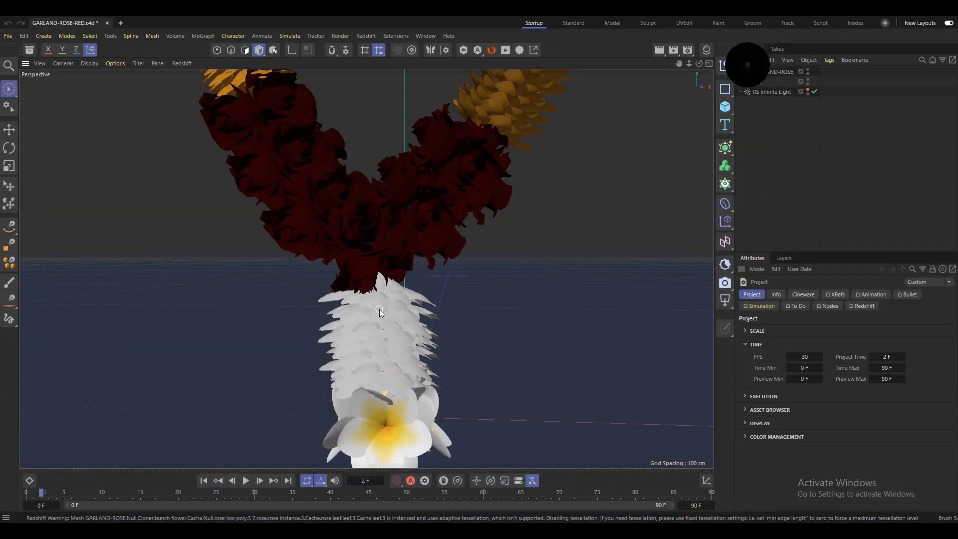
pyautogui.keyDown('alt'); pyautogui.moveTo(379, 309); pyautogui.dragTo(350, 404); pyautogui.keyUp('alt')
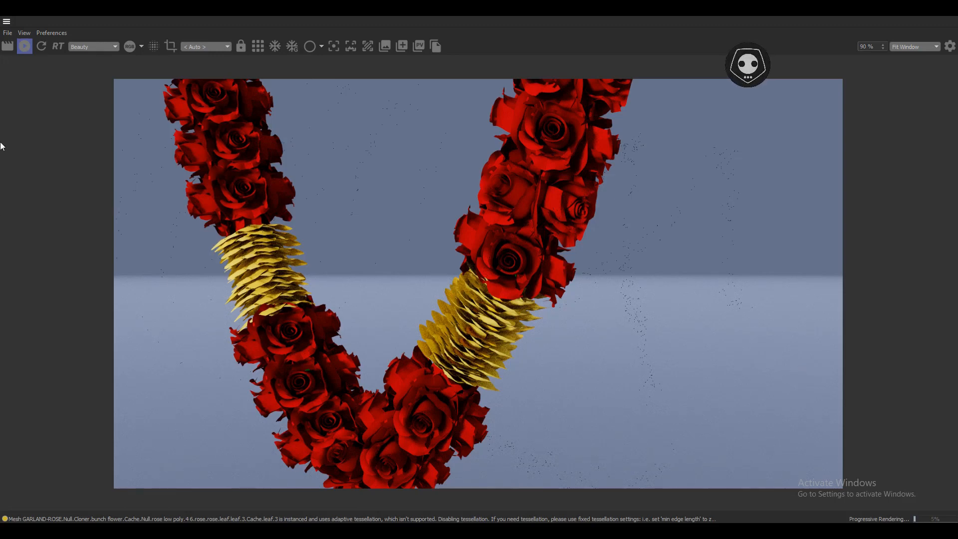
pyautogui.click(24, 46)
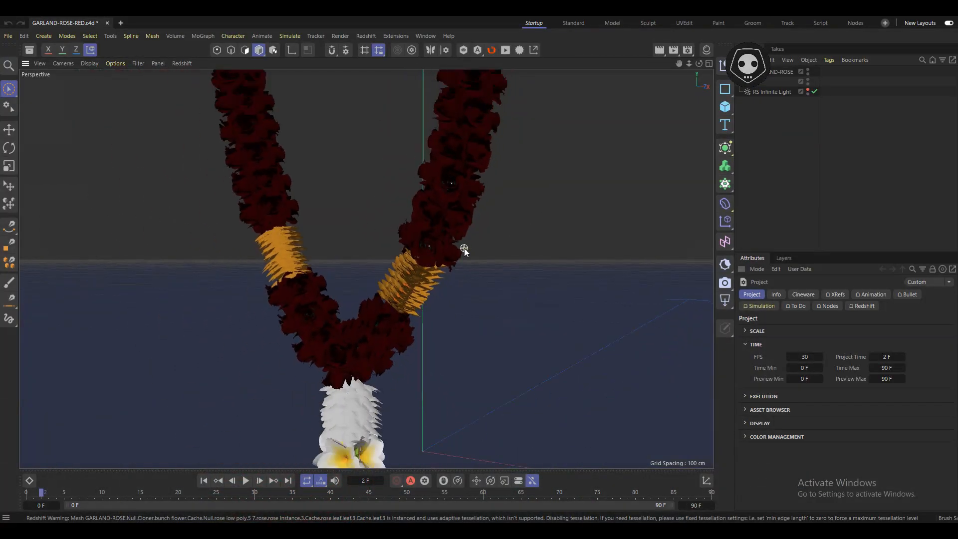
# - Render the upper curve of the garland from a raised angle and stop the render
pyautogui.scroll(8, 456, 319)
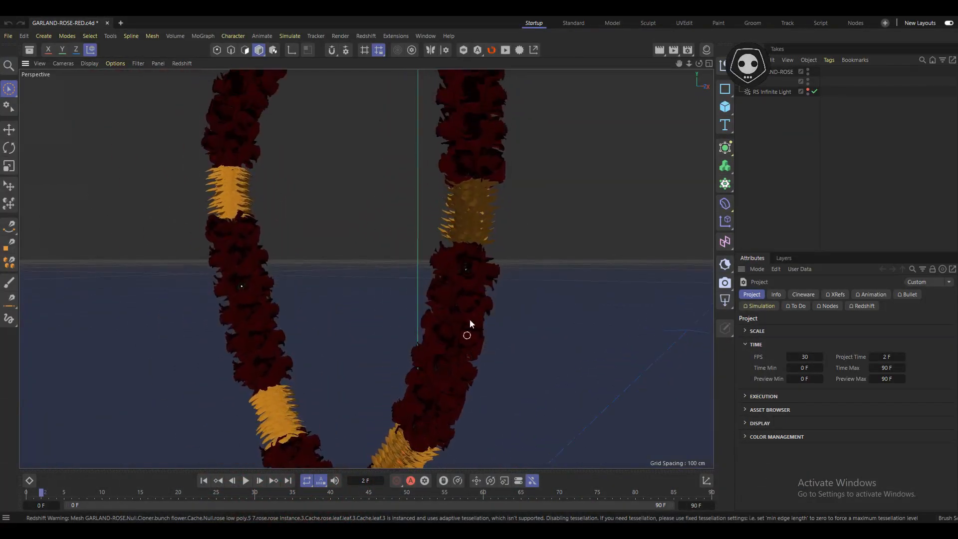
pyautogui.scroll(-8, 472, 324)
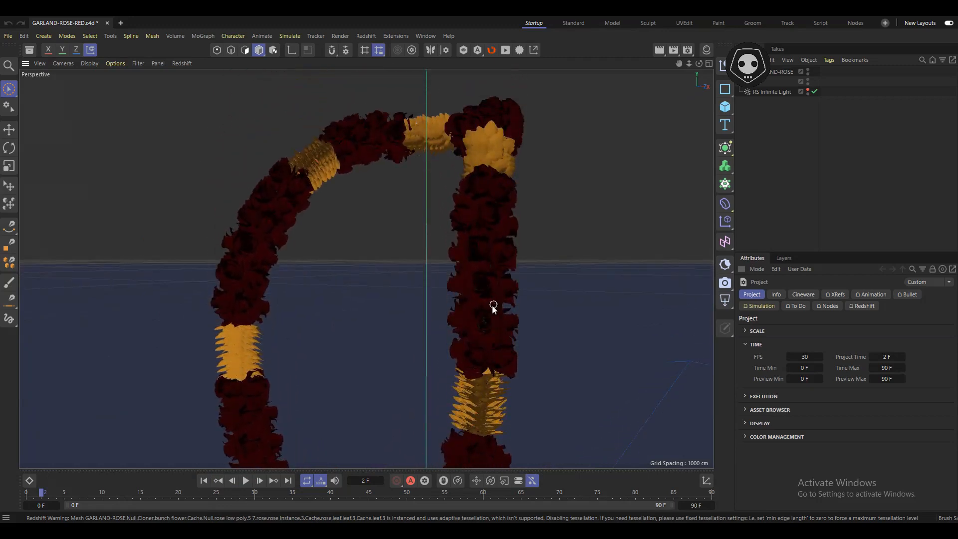
pyautogui.keyDown('alt'); pyautogui.moveTo(493, 307); pyautogui.dragTo(416, 366); pyautogui.keyUp('alt')
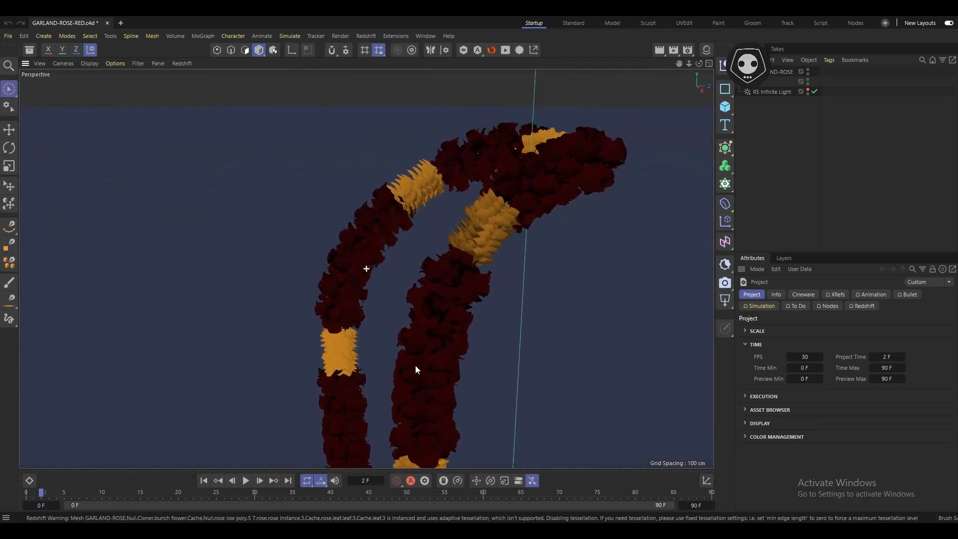
pyautogui.keyDown('alt'); pyautogui.moveTo(455, 335); pyautogui.dragTo(488, 342, button='right'); pyautogui.keyUp('alt')
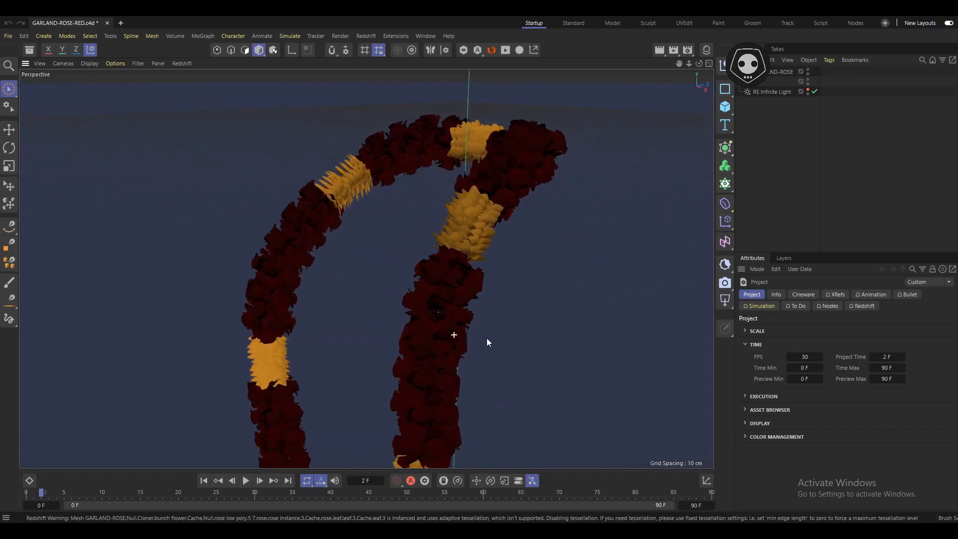
pyautogui.keyDown('alt'); pyautogui.moveTo(488, 341); pyautogui.dragTo(506, 340); pyautogui.keyUp('alt')
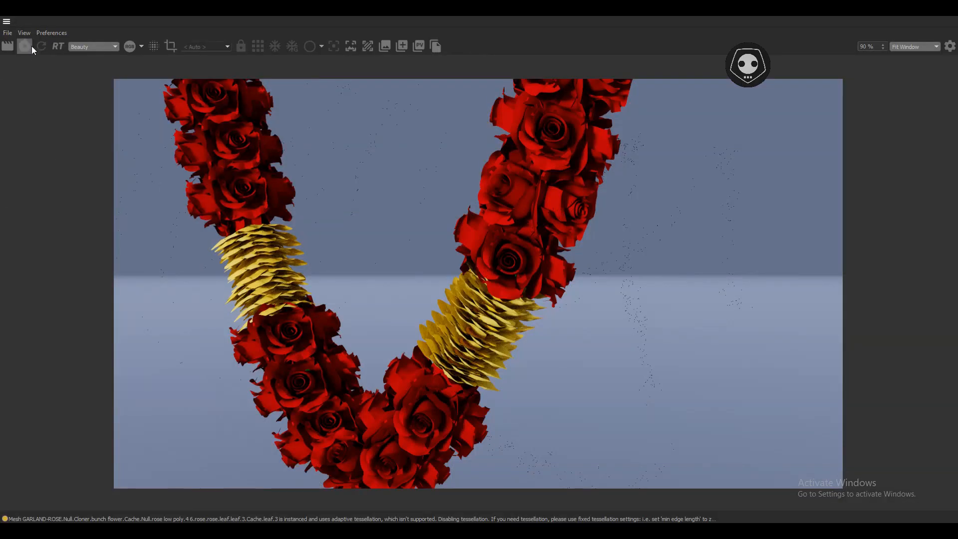
pyautogui.click(29, 47)
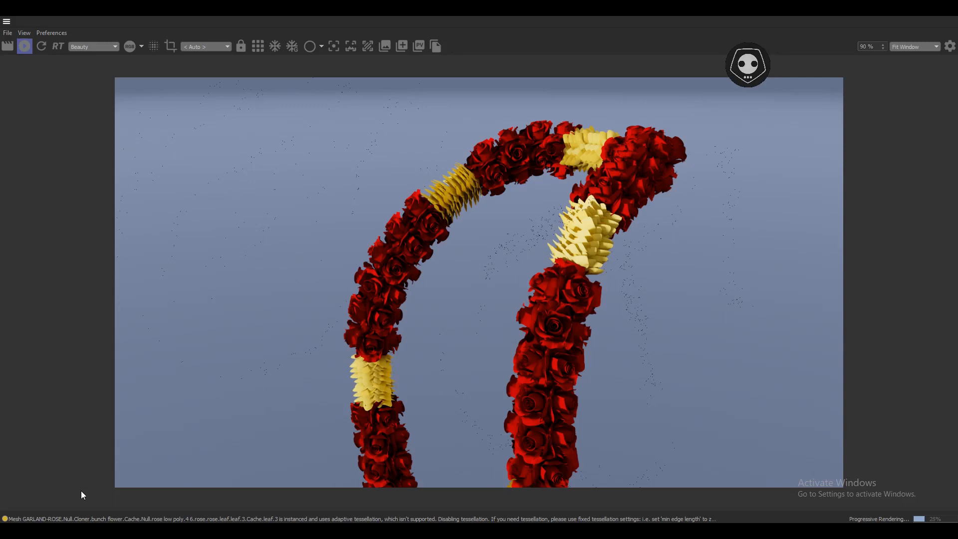
pyautogui.click(24, 46)
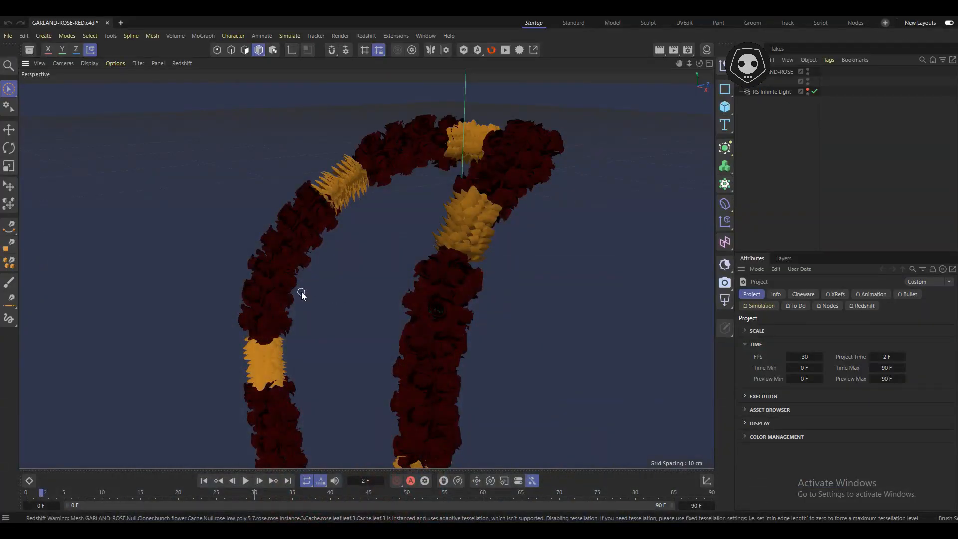
# - Frame the side strands of the garland and set the viewport display to Gouraud Shading (Lines)
pyautogui.scroll(-3, 300, 292)
pyautogui.keyDown('alt'); pyautogui.moveTo(299, 292); pyautogui.dragTo(327, 300); pyautogui.keyUp('alt')
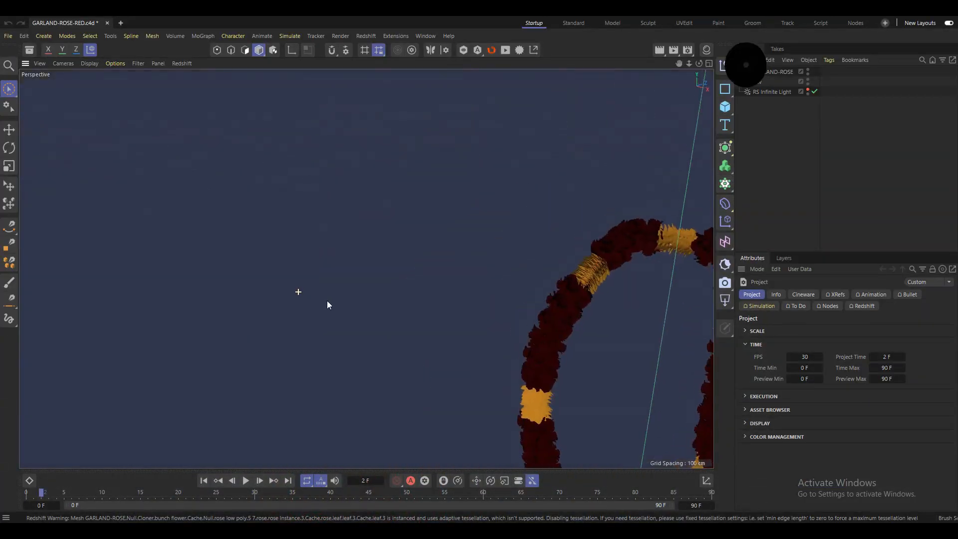
pyautogui.keyDown('alt'); pyautogui.moveTo(585, 330); pyautogui.dragTo(460, 258, button='middle'); pyautogui.keyUp('alt')
pyautogui.scroll(8, 446, 266)
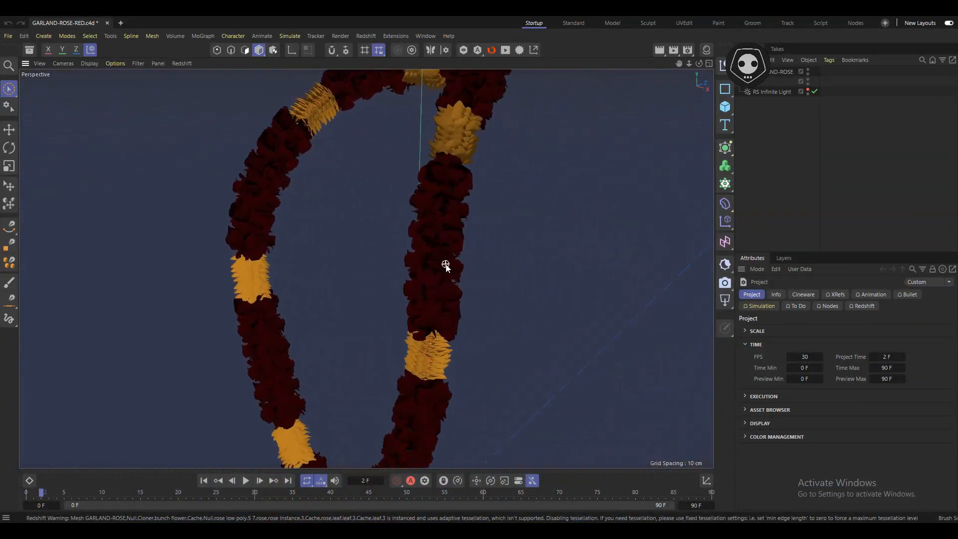
pyautogui.scroll(1, 445, 266)
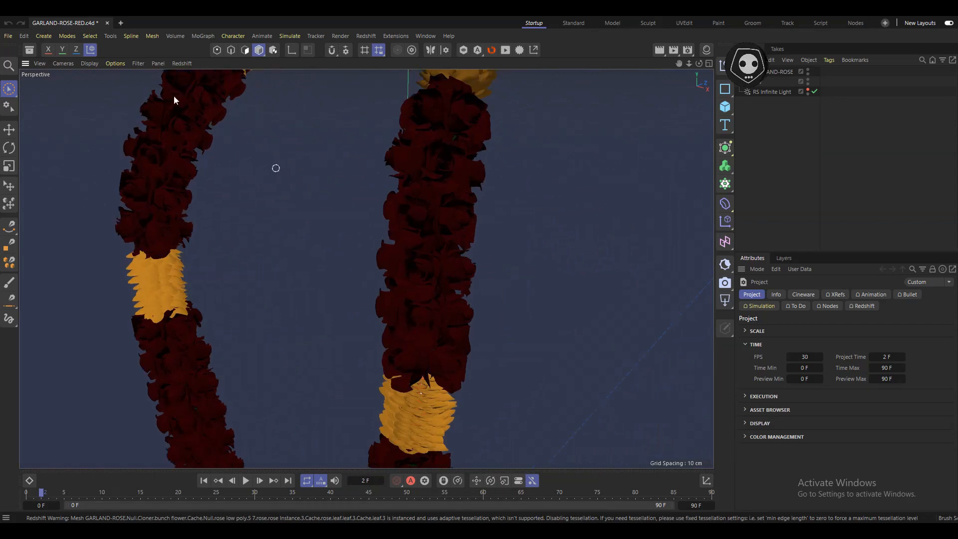
pyautogui.click(89, 65)
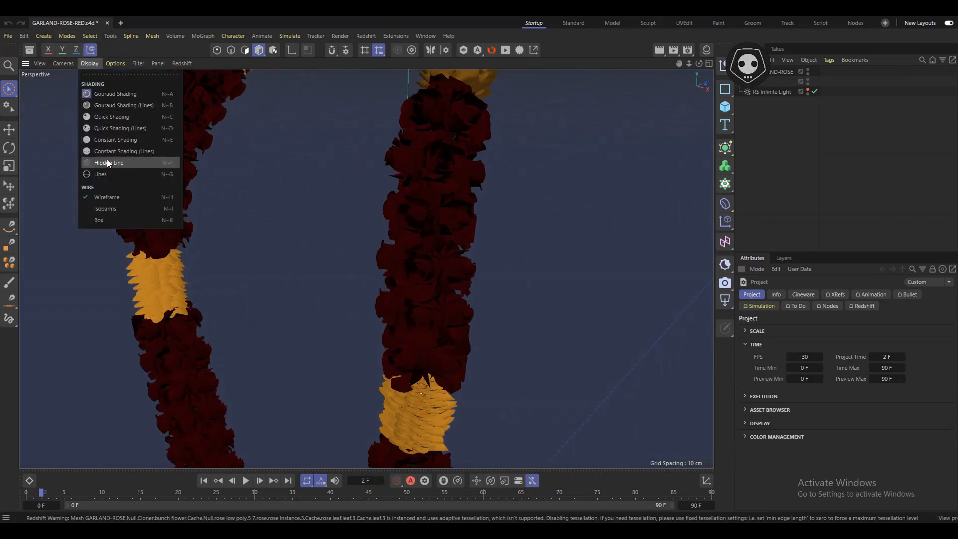
pyautogui.click(109, 102)
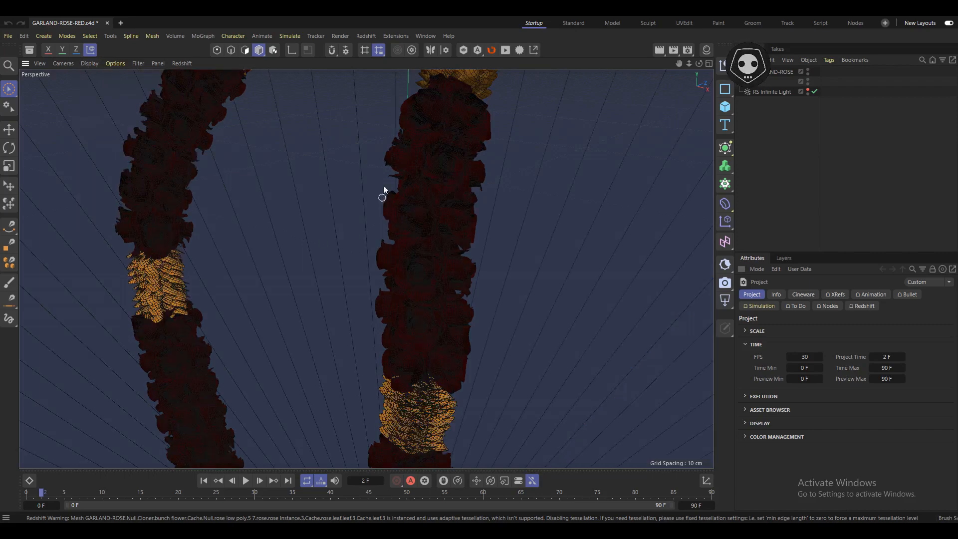
# - Frame the top of the garland up close and hide the env object in the viewport and in renders
pyautogui.keyDown('alt'); pyautogui.moveTo(383, 188); pyautogui.dragTo(419, 257); pyautogui.keyUp('alt')
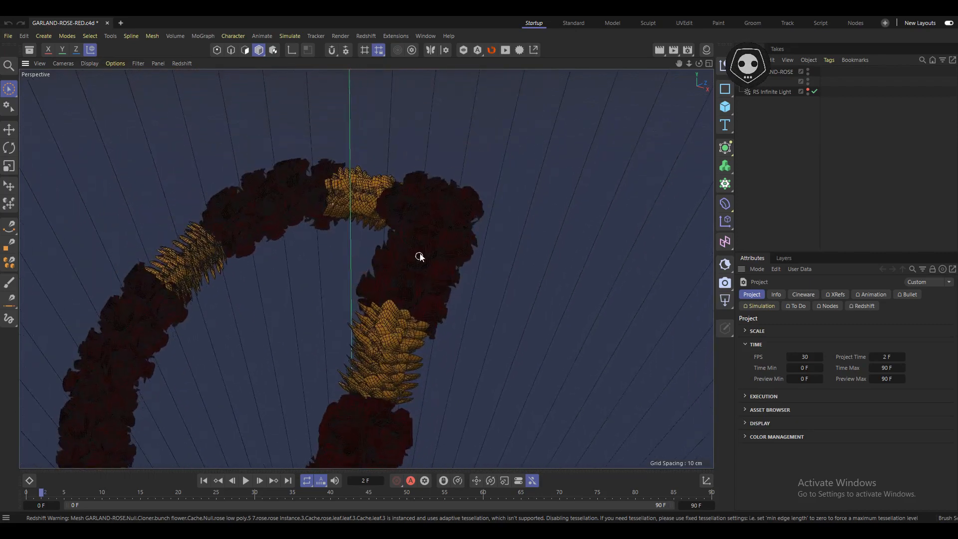
pyautogui.scroll(10, 419, 256)
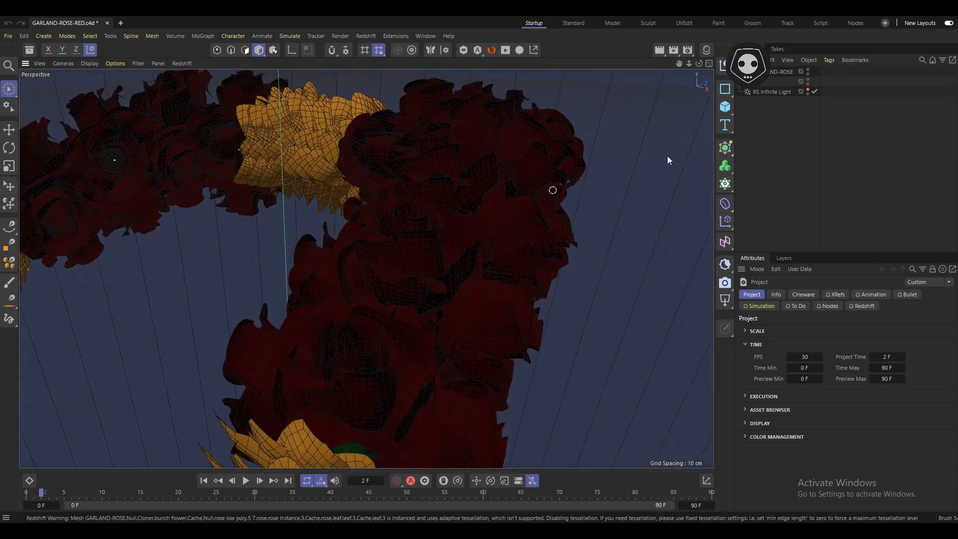
pyautogui.click(808, 88)
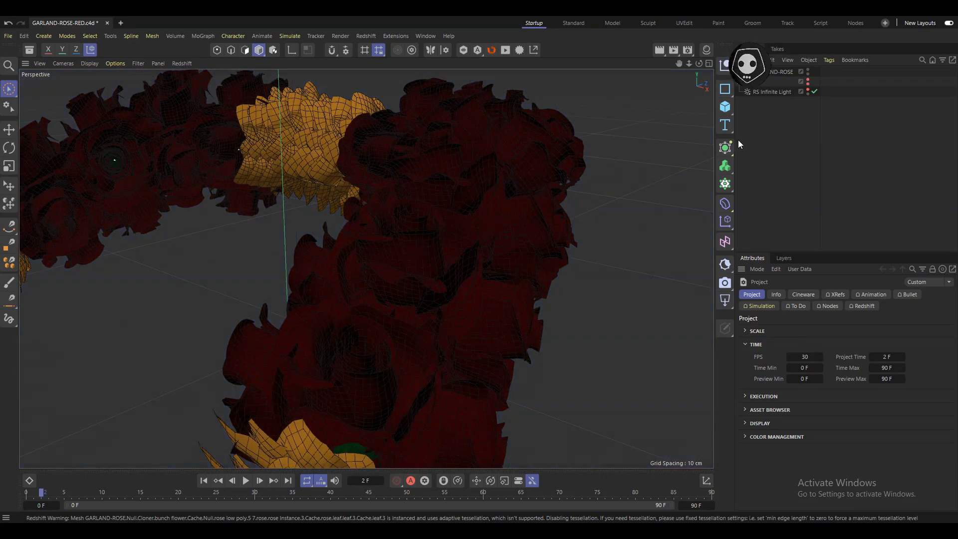
# - Inspect the wireframe of the rose and yellow petal sections up close, briefly checking the scene's materials
pyautogui.scroll(5, 427, 199)
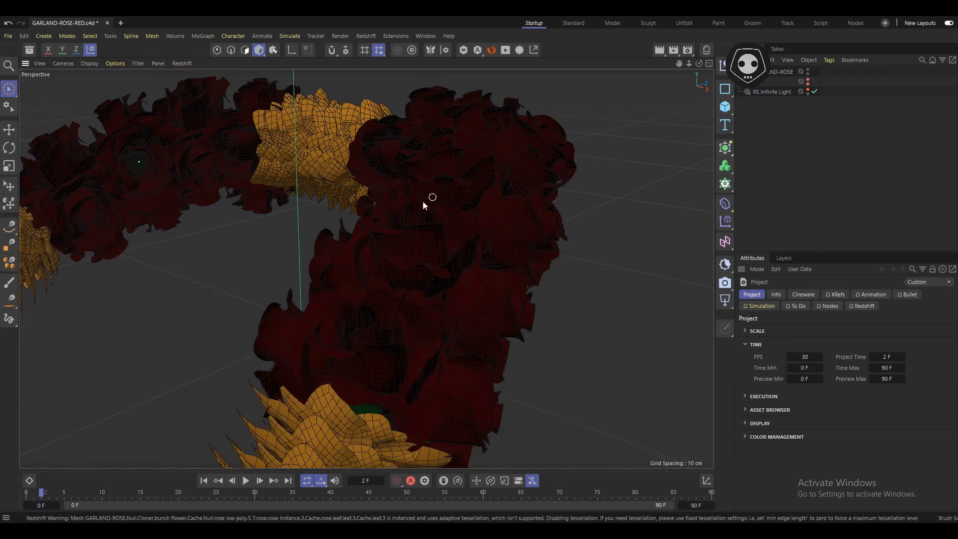
pyautogui.scroll(-4, 446, 250)
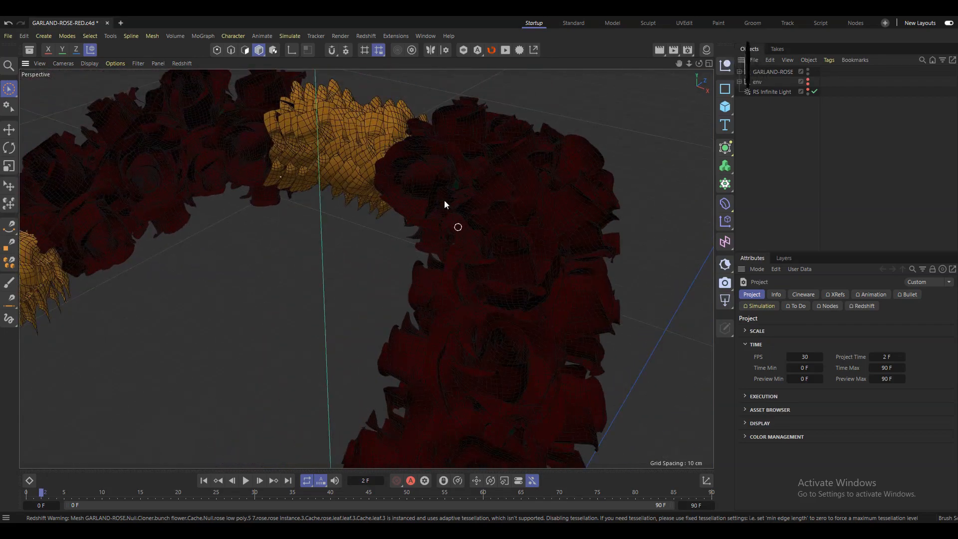
pyautogui.scroll(6, 438, 186)
pyautogui.scroll(-2, 440, 187)
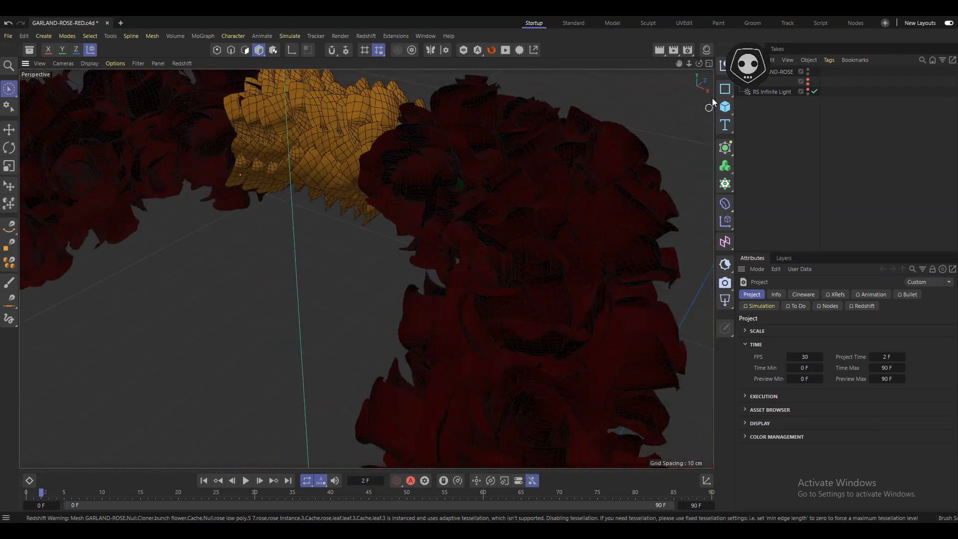
pyautogui.click(705, 49)
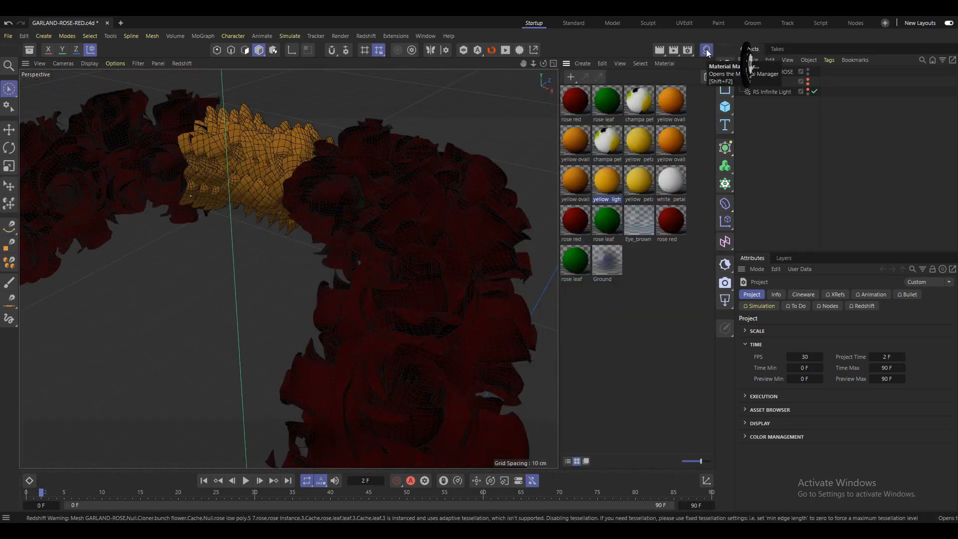
pyautogui.scroll(-5, 344, 186)
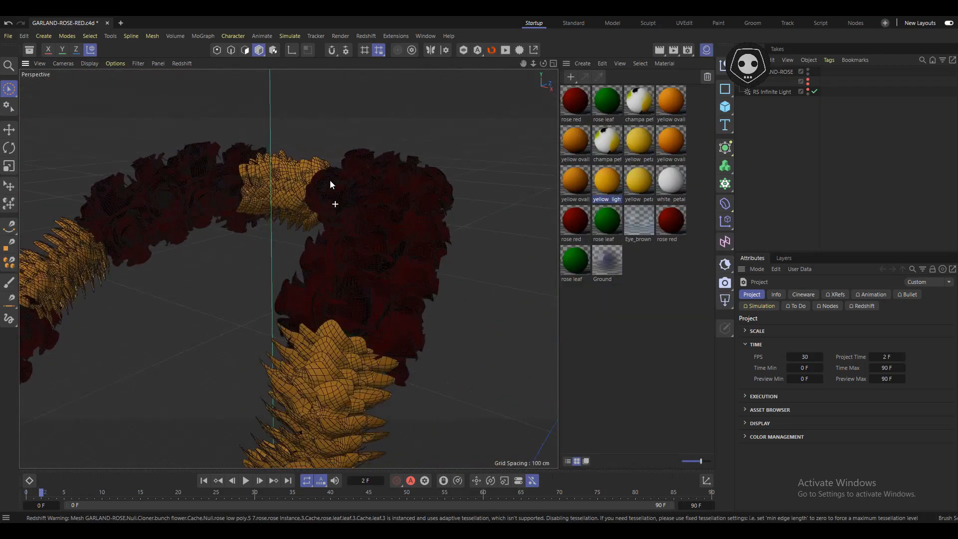
pyautogui.keyDown('alt'); pyautogui.moveTo(319, 255); pyautogui.dragTo(397, 155); pyautogui.keyUp('alt')
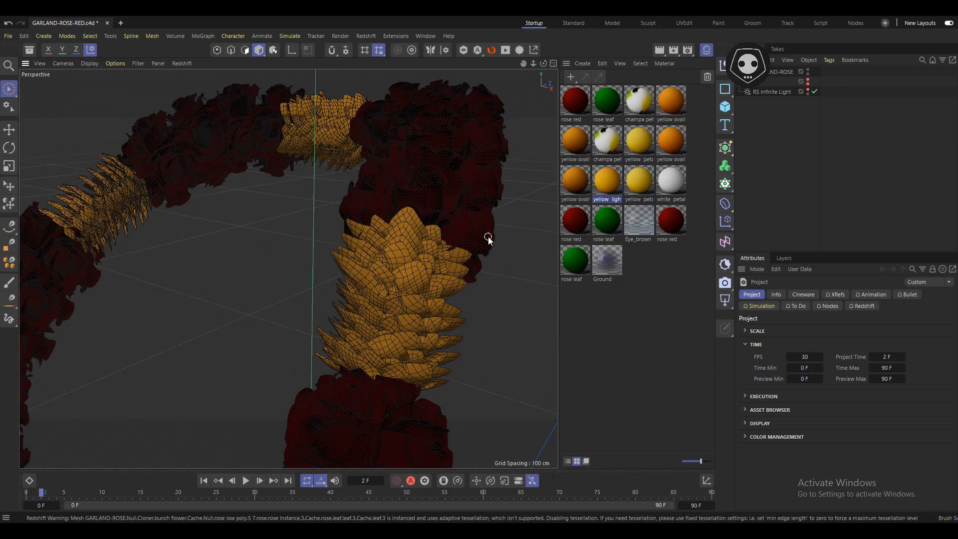
pyautogui.click(706, 49)
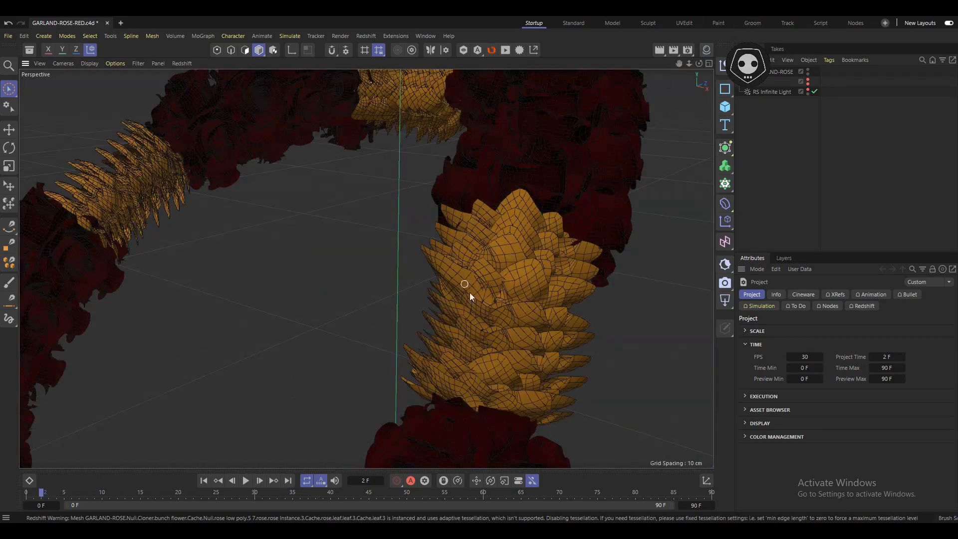
pyautogui.keyDown('alt'); pyautogui.moveTo(473, 363); pyautogui.dragTo(491, 286, button='middle'); pyautogui.keyUp('alt')
pyautogui.keyDown('alt'); pyautogui.moveTo(490, 287); pyautogui.dragTo(458, 267); pyautogui.keyUp('alt')
pyautogui.keyDown('alt'); pyautogui.moveTo(458, 268); pyautogui.dragTo(475, 298, button='right'); pyautogui.keyUp('alt')
pyautogui.moveTo(474, 298)
pyautogui.keyDown('alt'); pyautogui.mouseDown()
pyautogui.moveTo(562, 301)
pyautogui.moveTo(477, 307)
pyautogui.moveTo(470, 299)
pyautogui.mouseUp(); pyautogui.keyUp('alt')
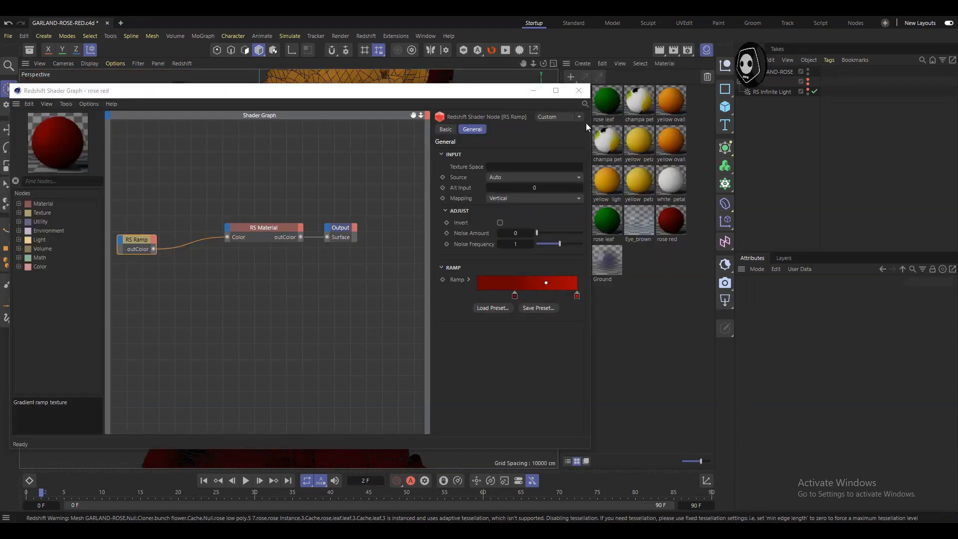
# - Review the rose leaf material's RS Ramp and RS Material nodes, showing the Basic, Base Properties and Multi-SSS settings together
pyautogui.click(612, 100)
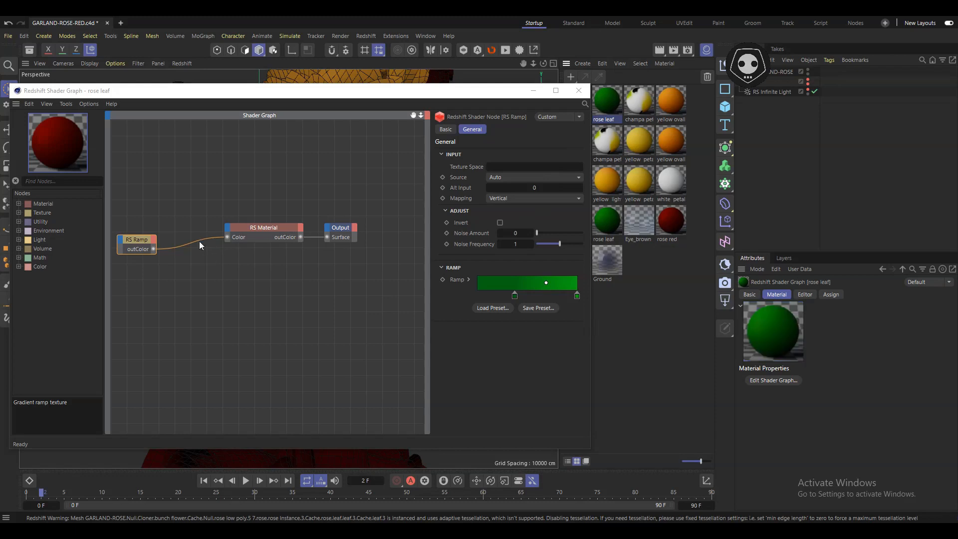
pyautogui.click(133, 243)
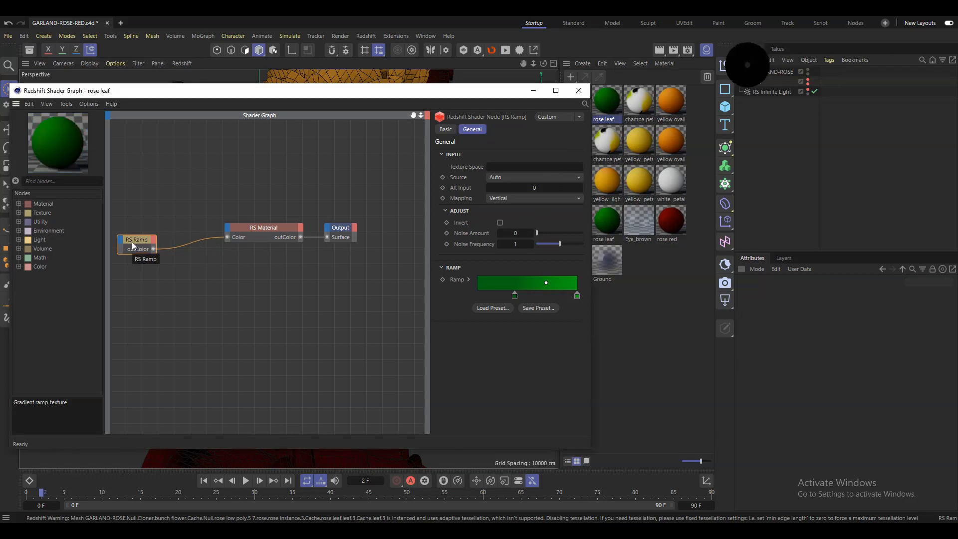
pyautogui.click(255, 234)
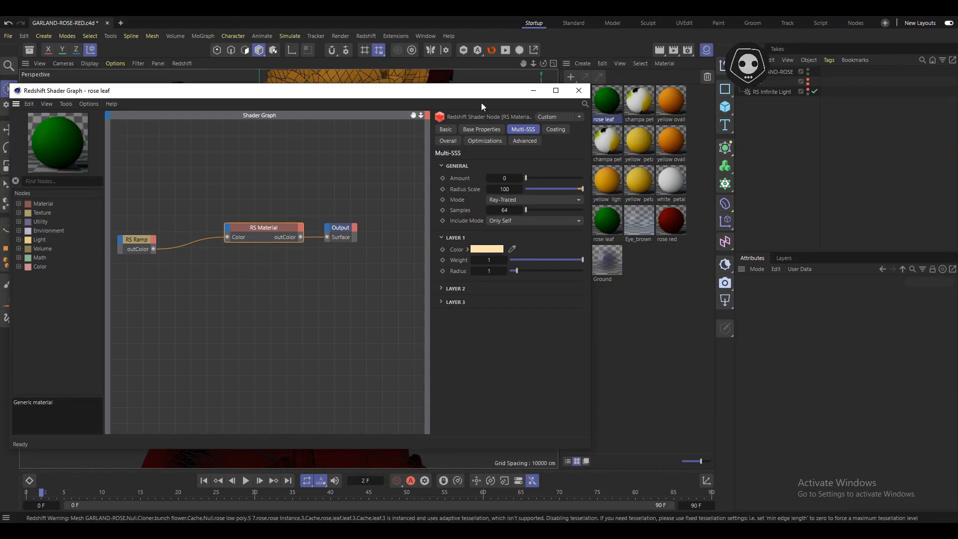
pyautogui.keyDown('shift'); pyautogui.click(478, 130); pyautogui.keyUp('shift')
pyautogui.keyDown('shift'); pyautogui.click(445, 130); pyautogui.keyUp('shift')
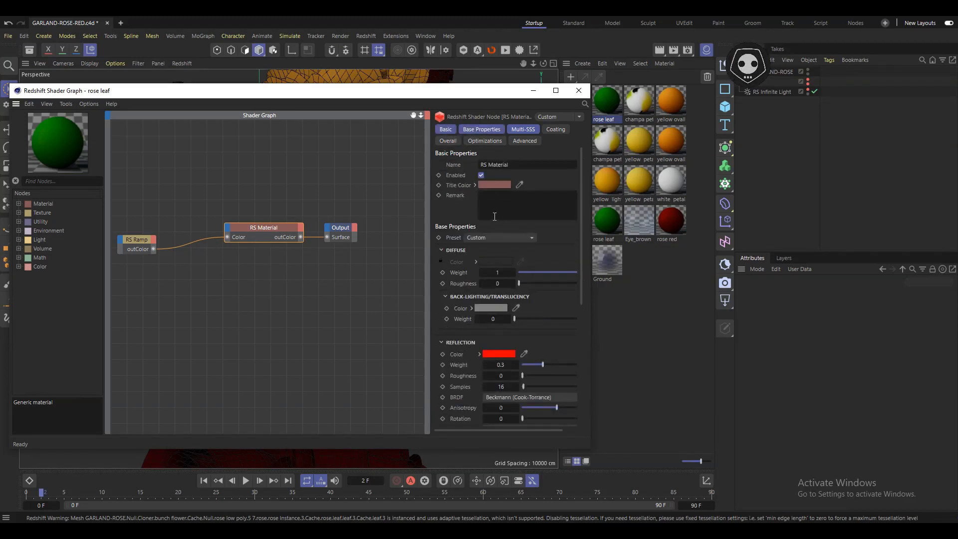
pyautogui.scroll(-3, 494, 216)
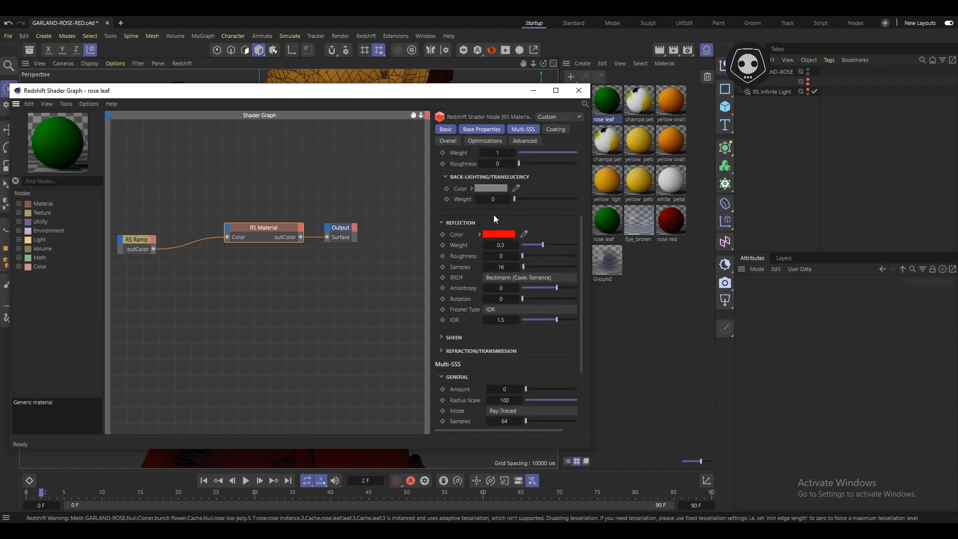
# - Review the rose leaf material's RS Ramp, and examine the champa petal material's texture and RS Color Correct nodes
pyautogui.scroll(3, 493, 214)
pyautogui.click(142, 241)
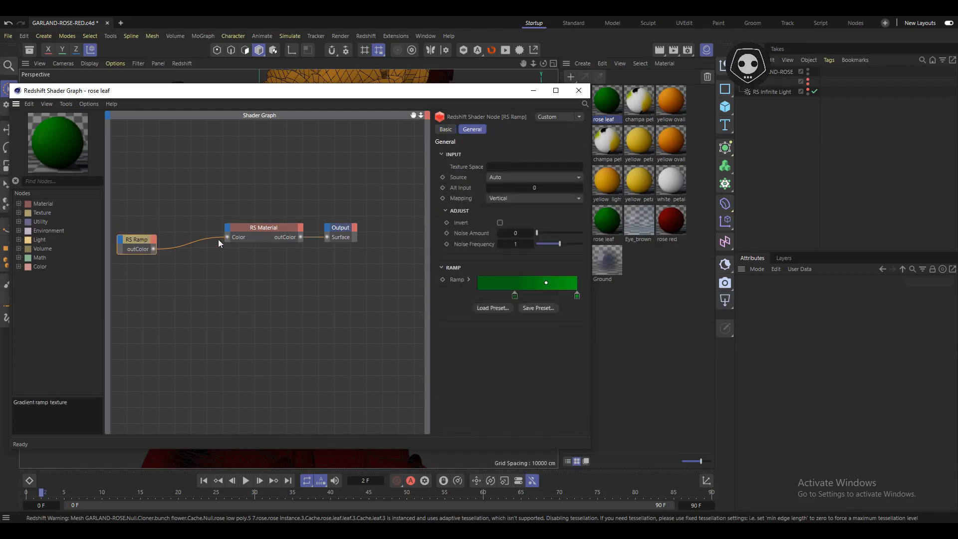
pyautogui.click(644, 97)
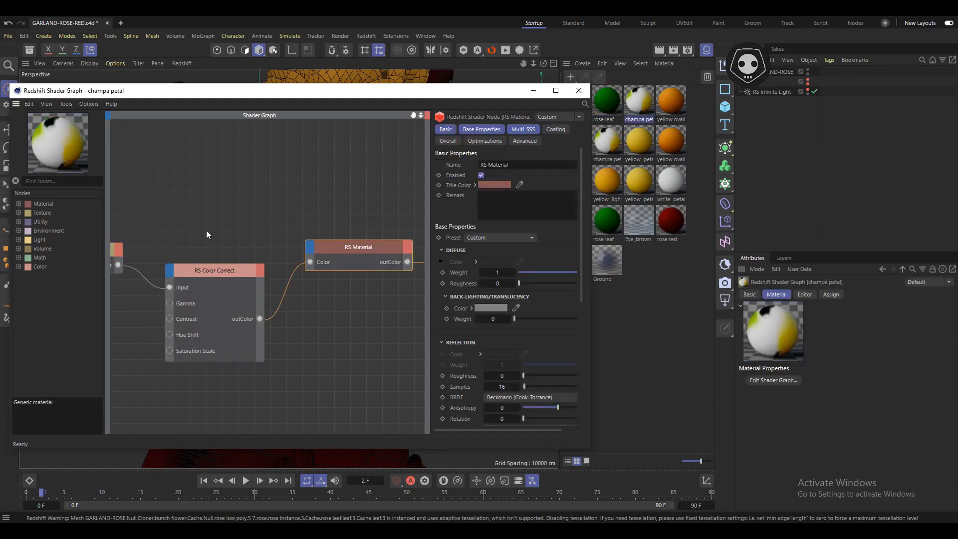
pyautogui.moveTo(208, 235); pyautogui.dragTo(323, 219, button='middle')
pyautogui.click(166, 233)
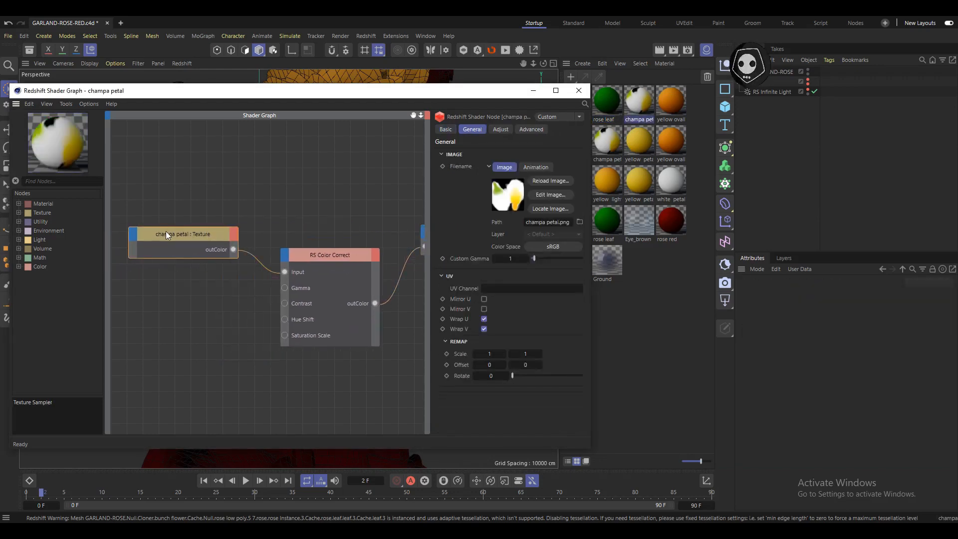
pyautogui.click(331, 254)
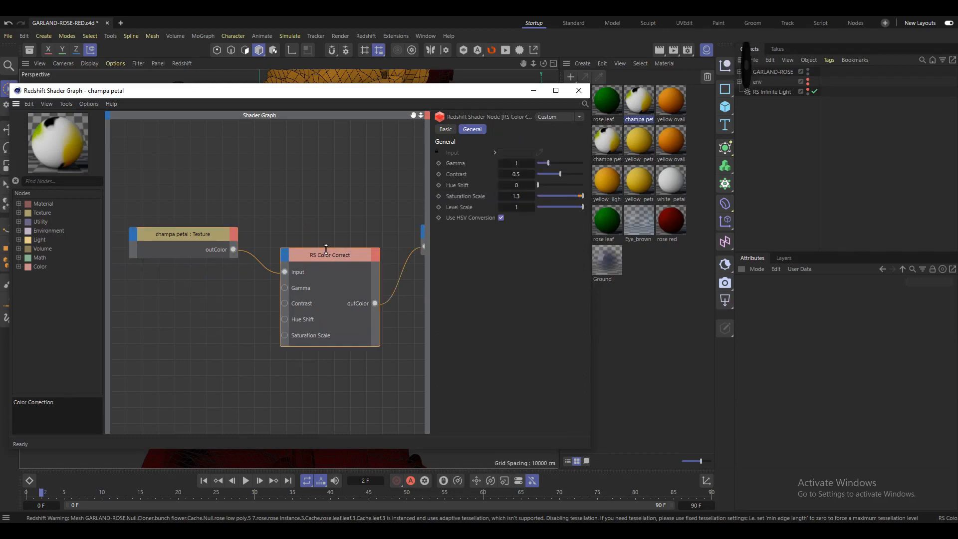
pyautogui.scroll(-2, 204, 239)
pyautogui.moveTo(235, 279); pyautogui.dragTo(201, 279, button='middle')
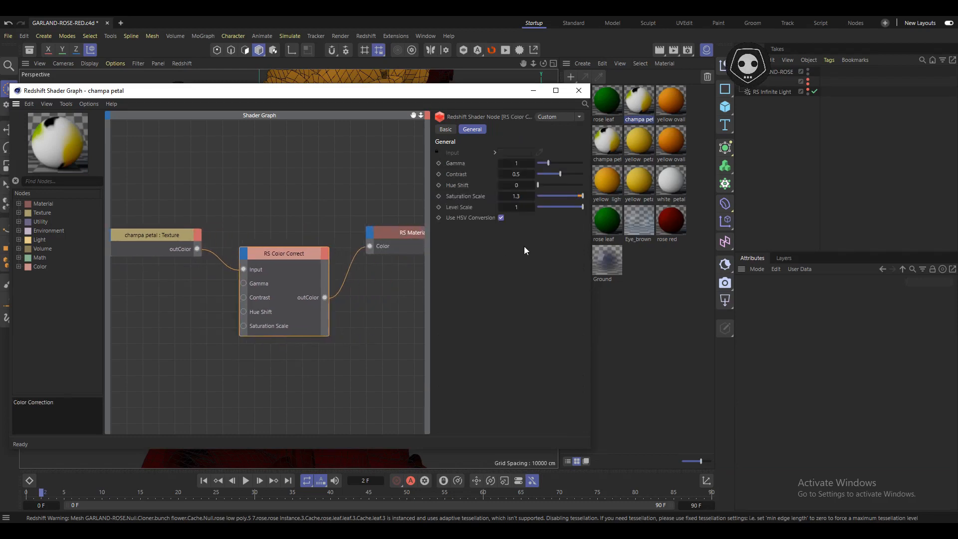
pyautogui.click(170, 234)
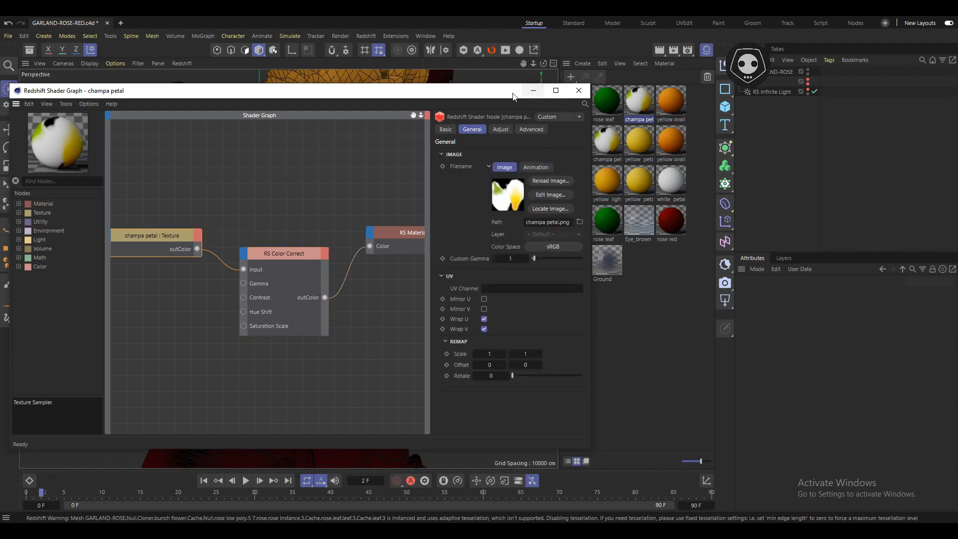
pyautogui.moveTo(513, 96); pyautogui.dragTo(504, 96)
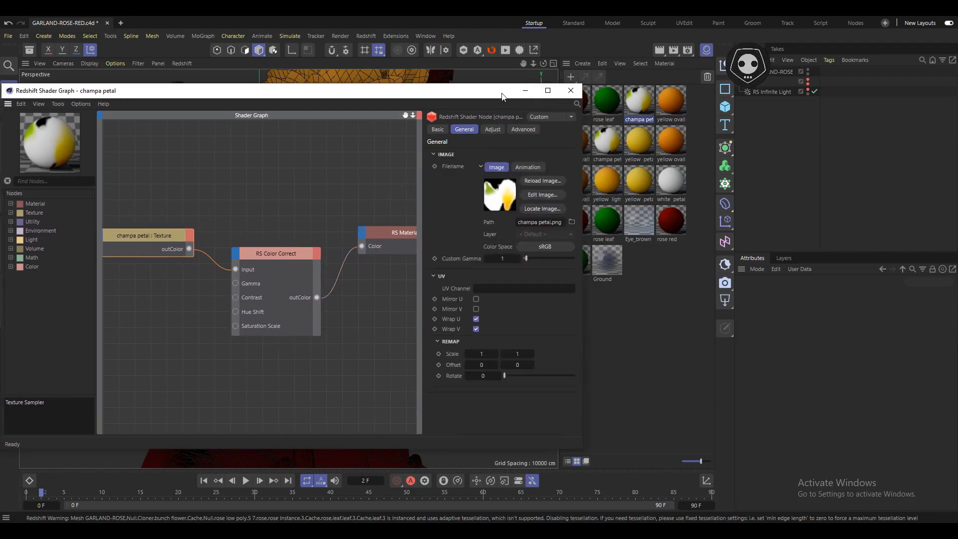
# - Review the yellow ovall material's RS Material and RS Ramp settings, and briefly check the neighbouring yellow materials' ramps
pyautogui.click(676, 100)
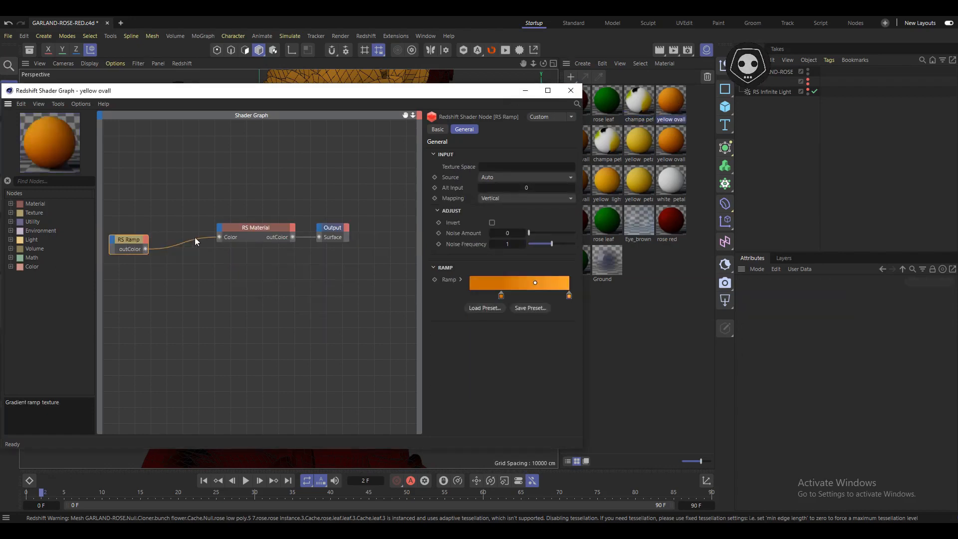
pyautogui.click(247, 232)
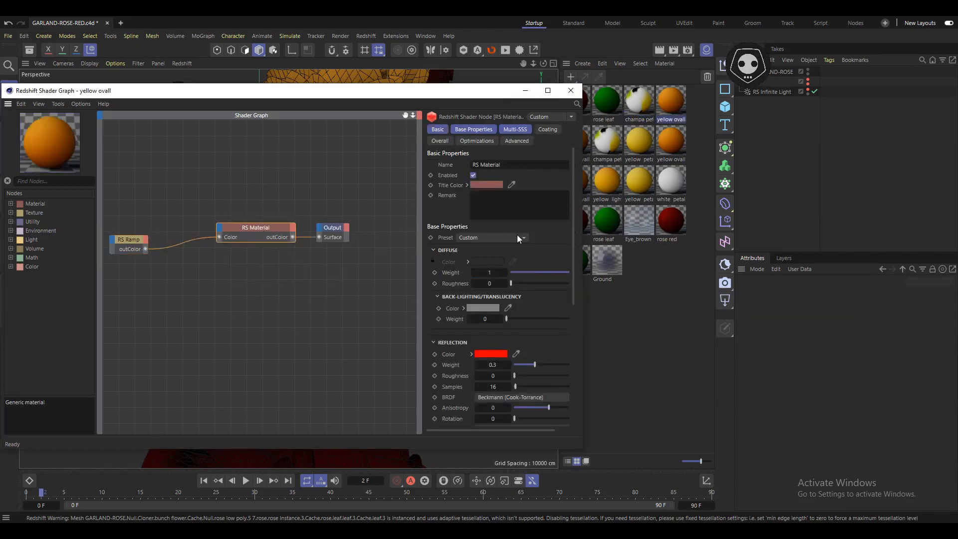
pyautogui.scroll(-4, 517, 237)
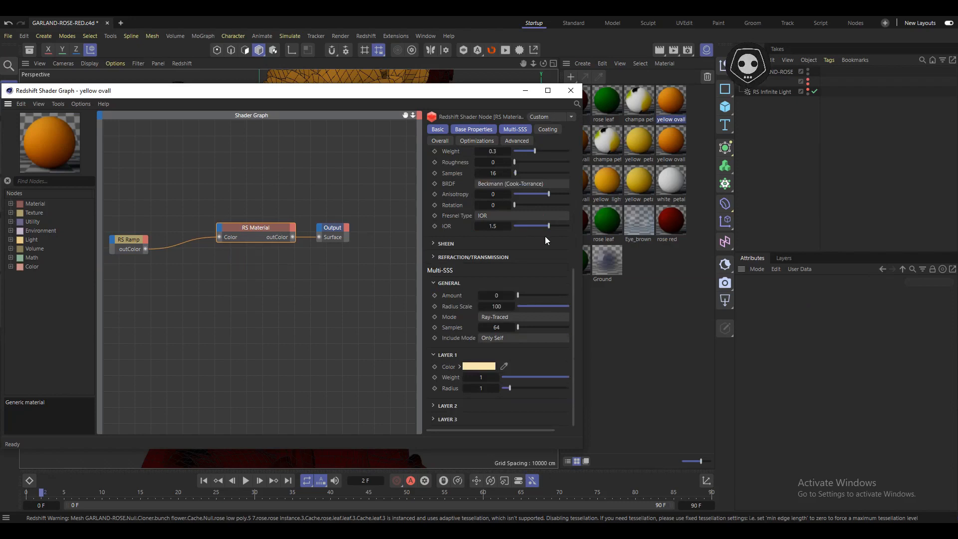
pyautogui.scroll(4, 546, 240)
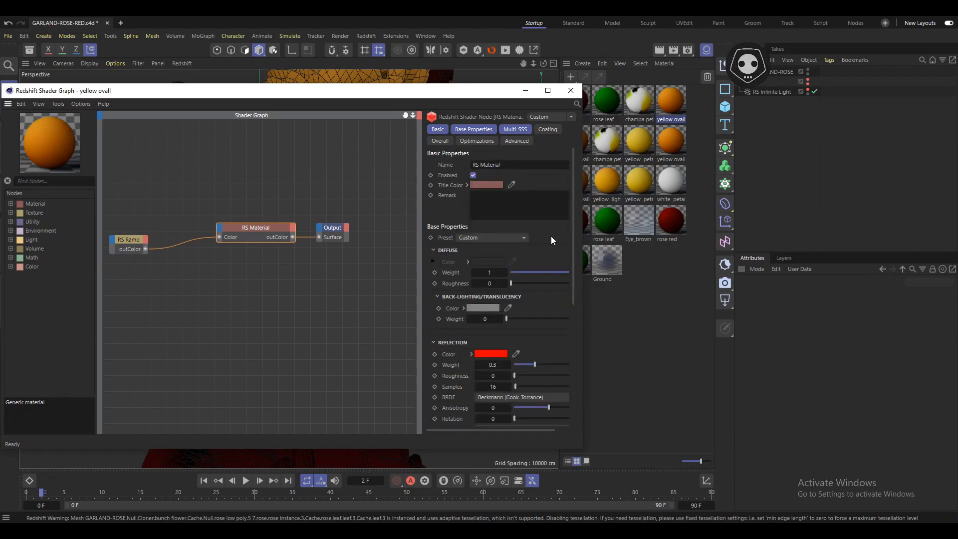
pyautogui.click(132, 242)
pyautogui.click(672, 146)
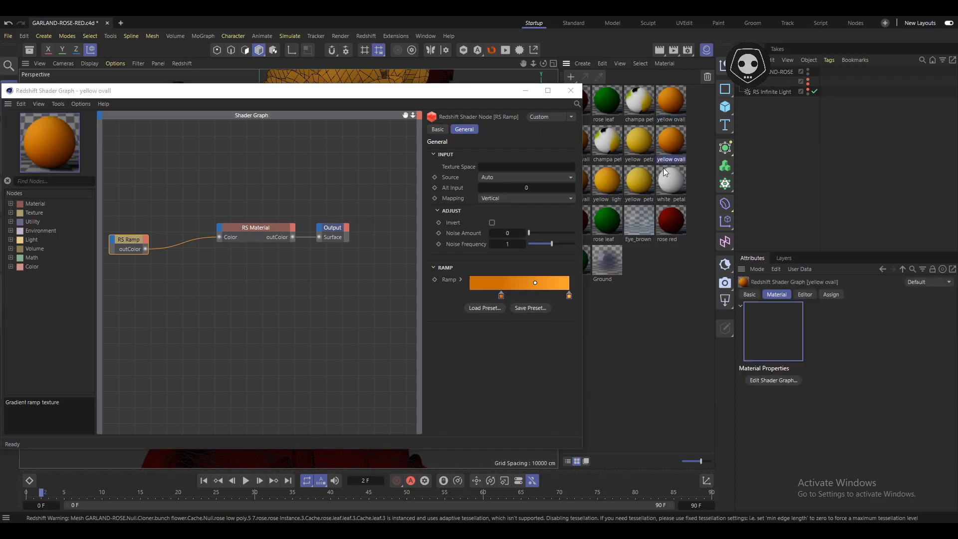
# - Examine the second champa petal material's texture, RS Color Correct and RS Material nodes, and minimize the shader graph window
pyautogui.click(606, 145)
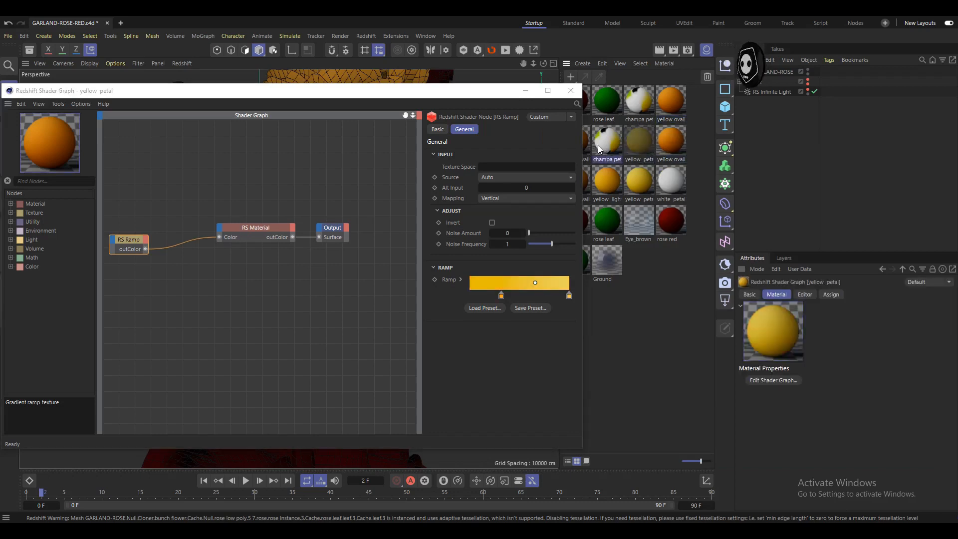
pyautogui.moveTo(231, 245); pyautogui.dragTo(293, 233, button='middle')
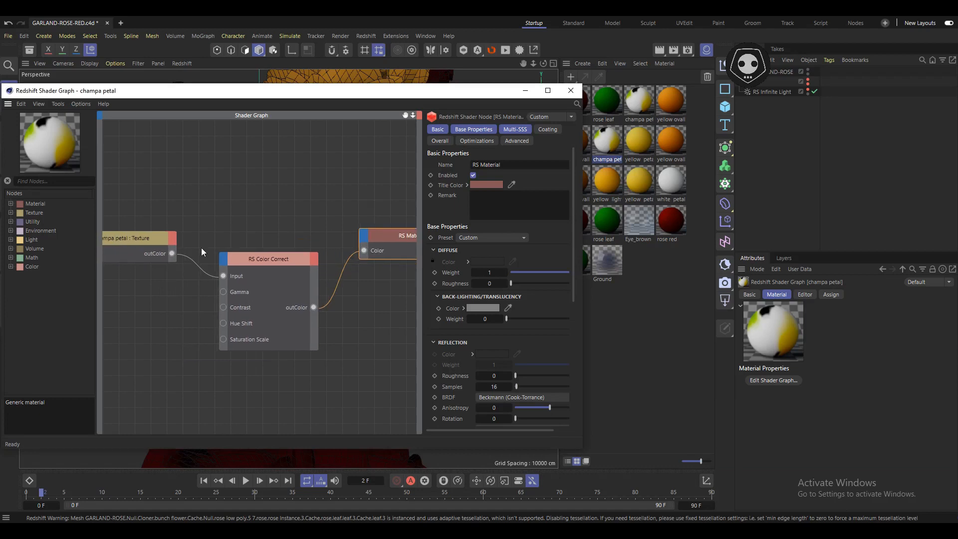
pyautogui.click(143, 239)
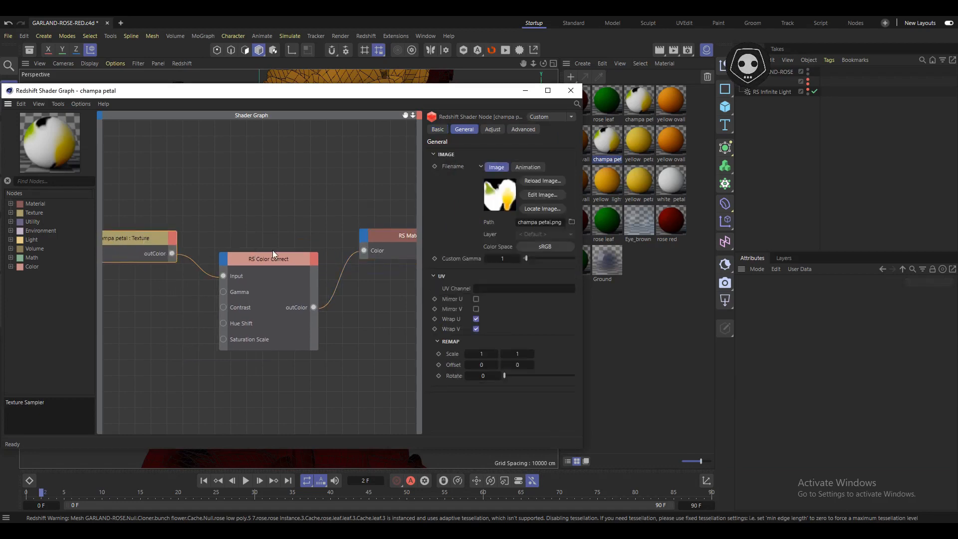
pyautogui.click(278, 268)
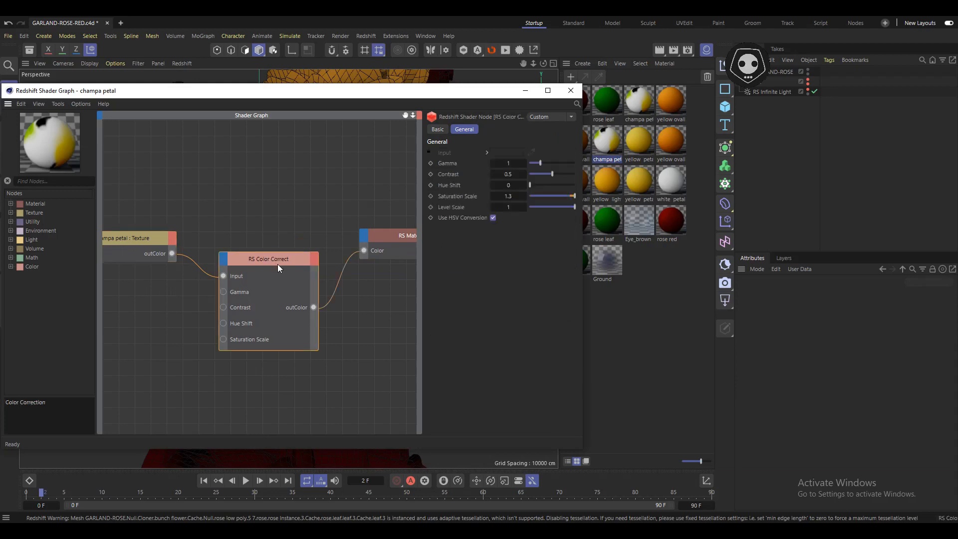
pyautogui.click(396, 243)
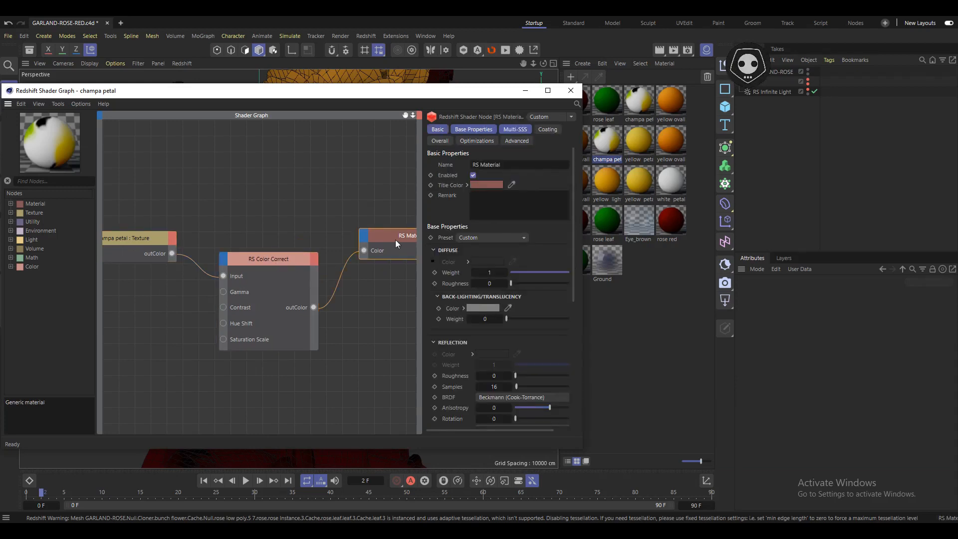
pyautogui.click(141, 243)
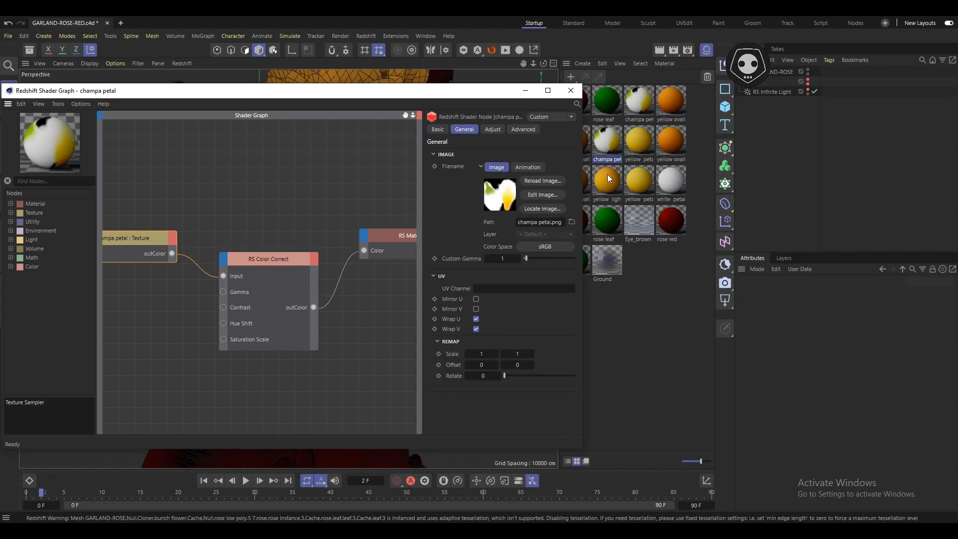
pyautogui.scroll(-1, 274, 246)
pyautogui.scroll(2, 268, 250)
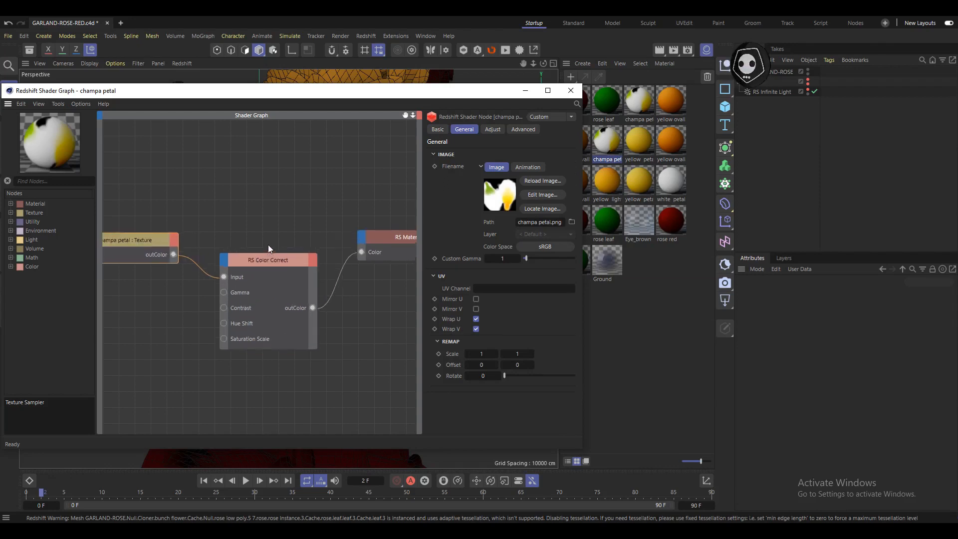
pyautogui.scroll(-2, 280, 246)
pyautogui.scroll(-1, 281, 246)
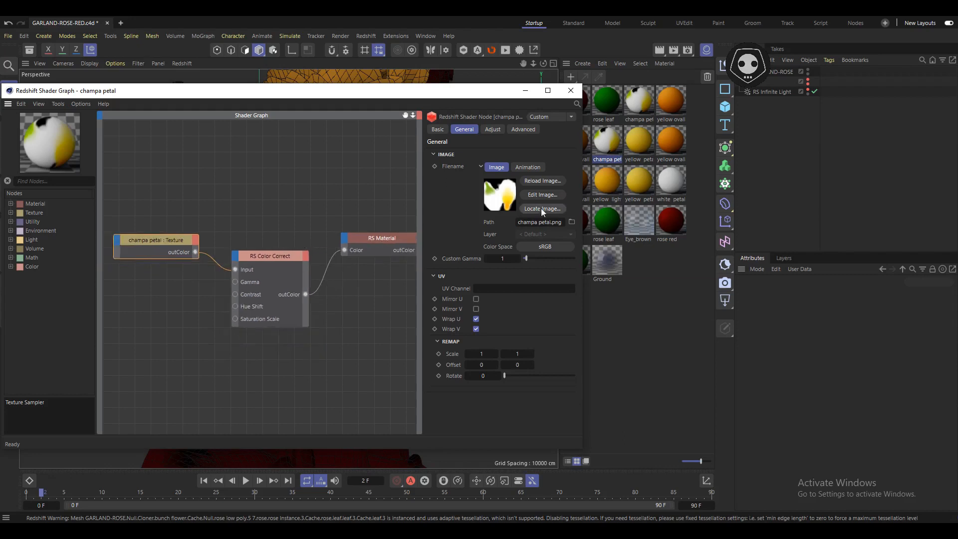
pyautogui.click(526, 92)
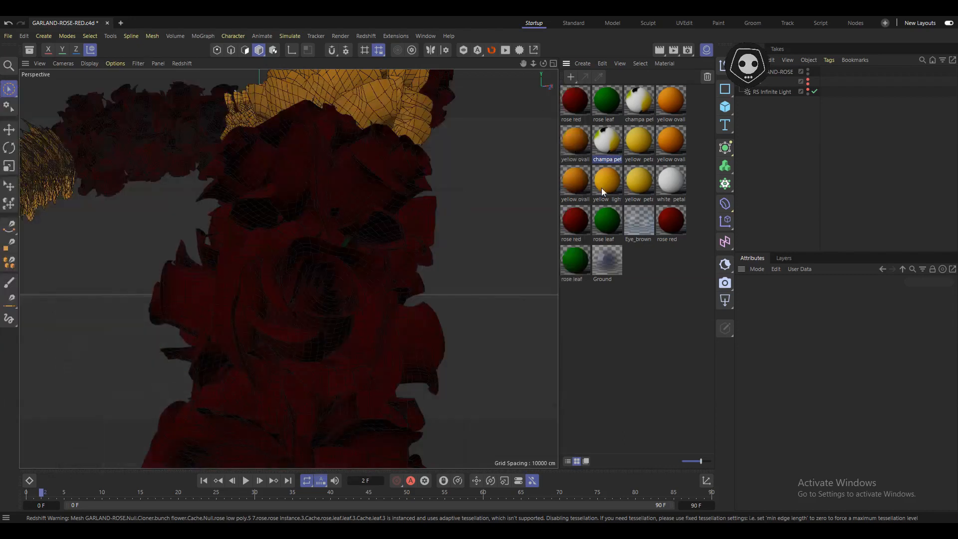
pyautogui.click(575, 185)
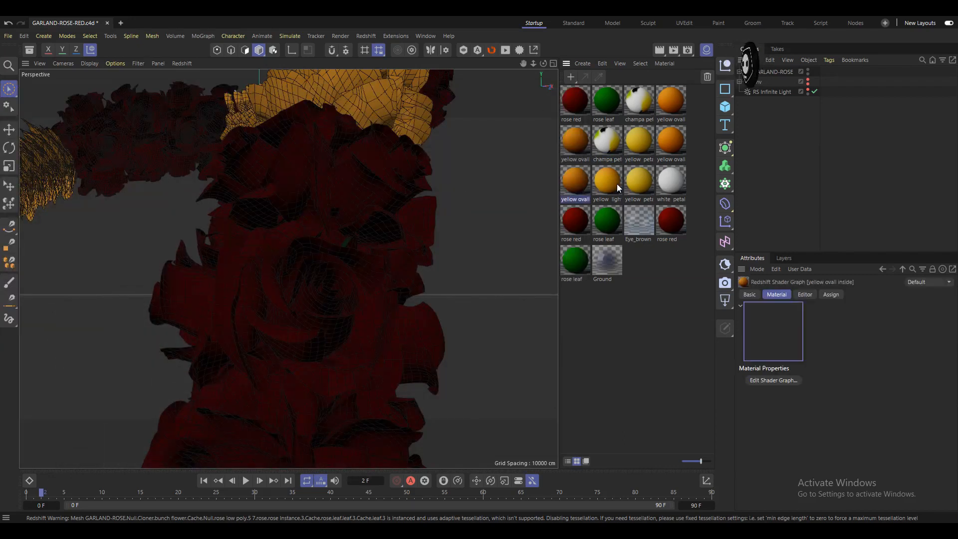
pyautogui.click(607, 221)
# - Set the viewport display to Gouraud Shading without lines and frame the garland's upper curve and hanging strand
pyautogui.click(89, 63)
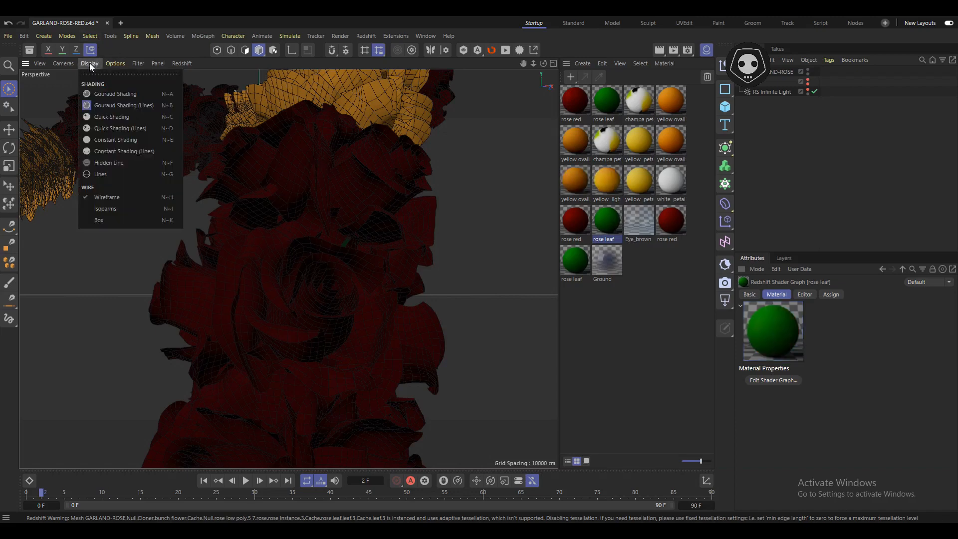
pyautogui.click(116, 93)
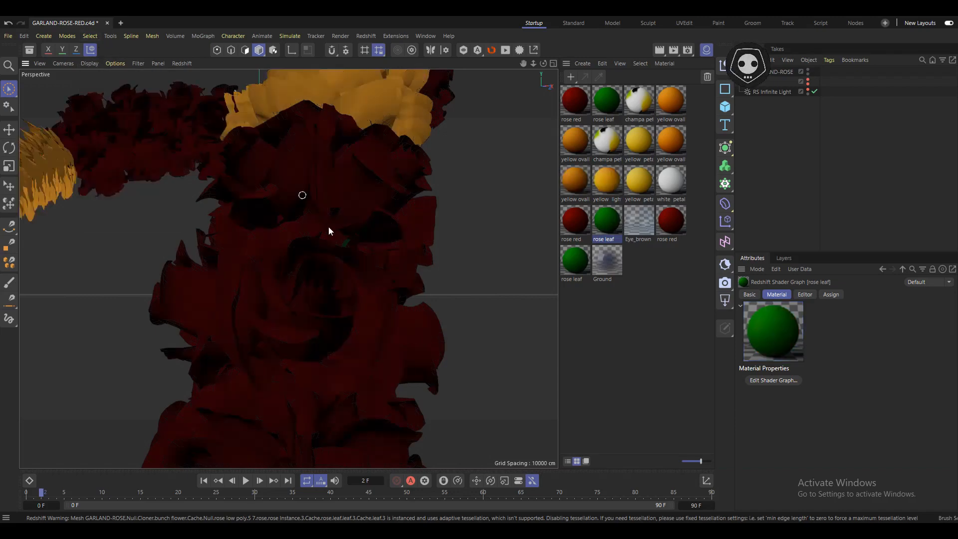
pyautogui.scroll(-6, 332, 240)
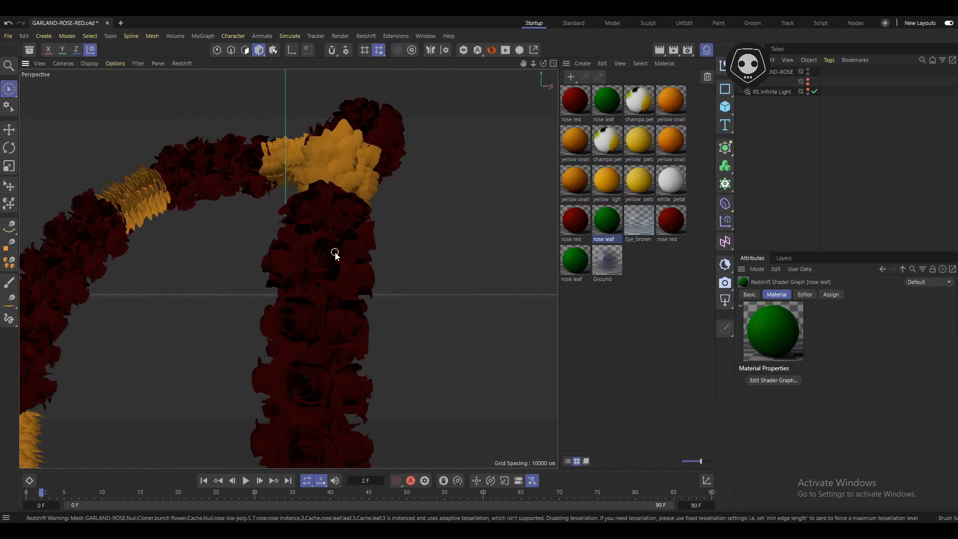
pyautogui.scroll(-4, 343, 263)
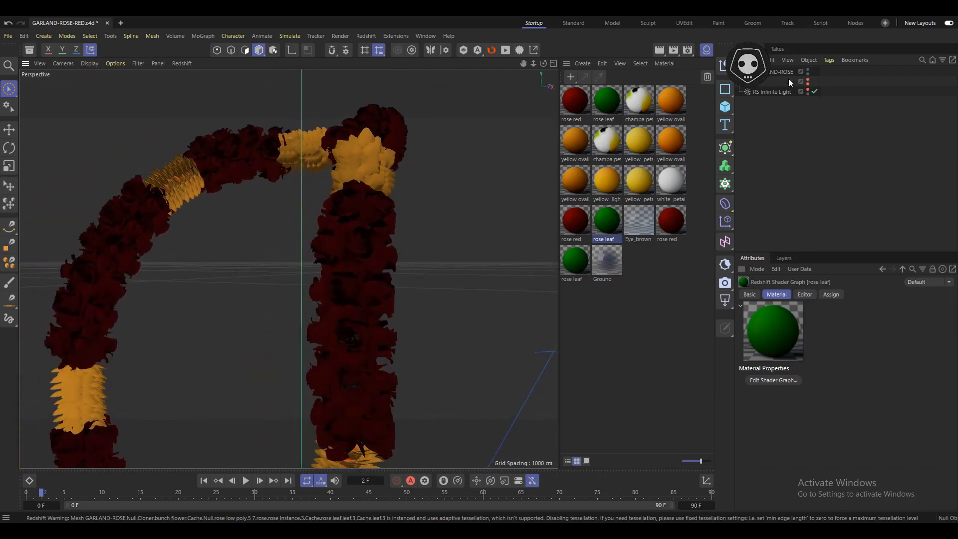
# - Hide the material manager and review the object properties of the tavirosa yellow Instance and rose null within GARLAND-ROSE
pyautogui.click(707, 50)
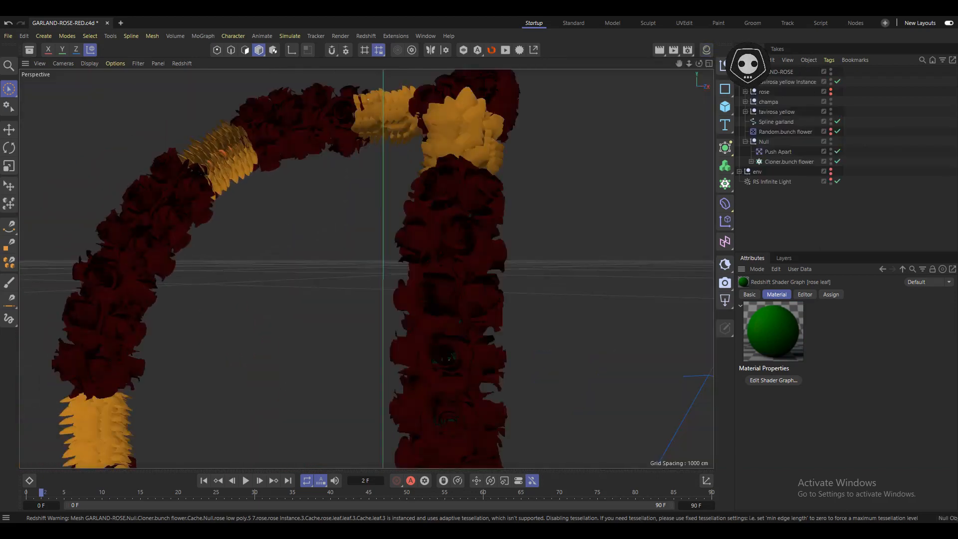
pyautogui.click(776, 82)
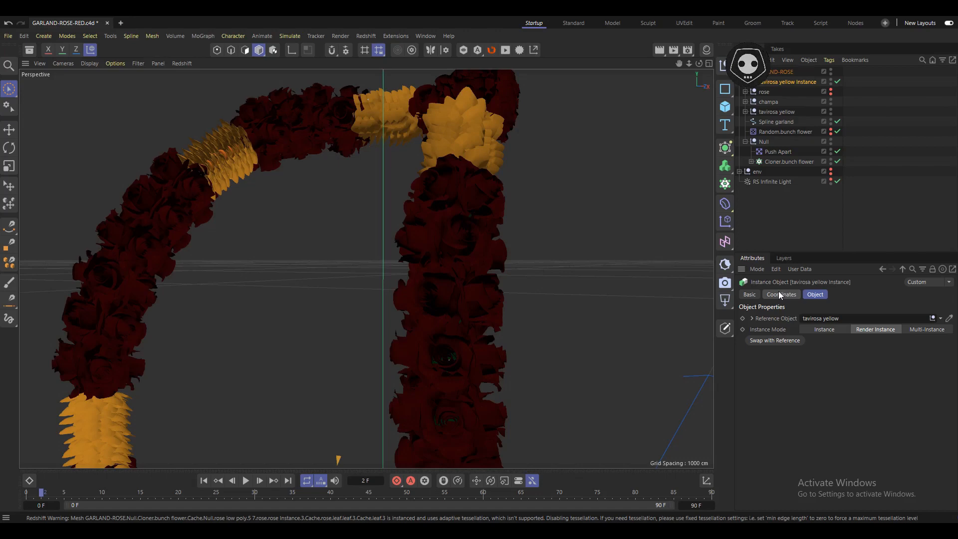
pyautogui.click(763, 92)
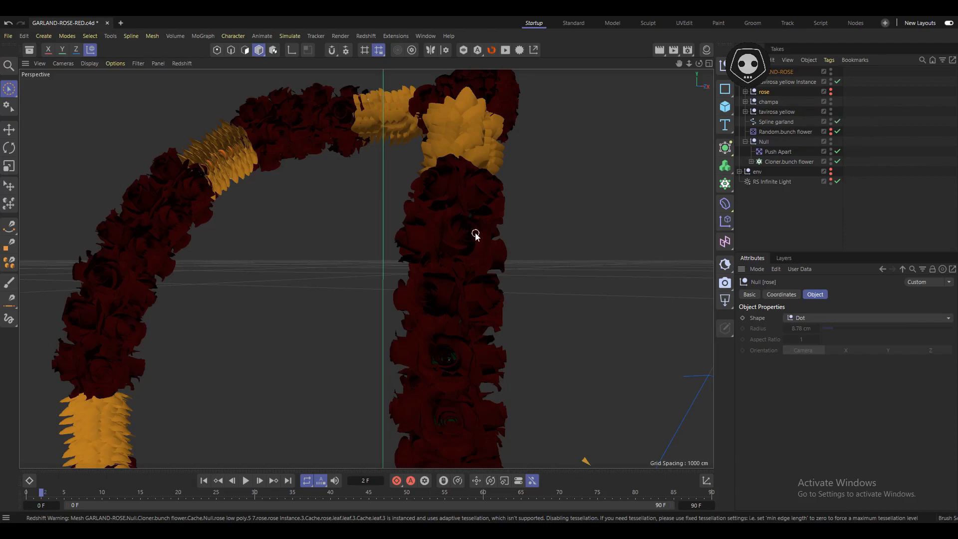
pyautogui.keyDown('alt'); pyautogui.moveTo(474, 233); pyautogui.dragTo(478, 237); pyautogui.keyUp('alt')
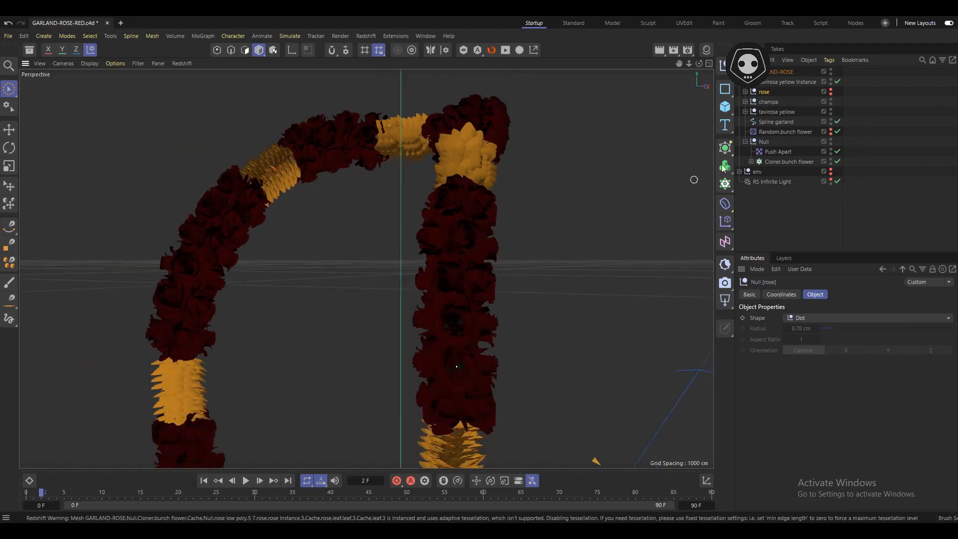
pyautogui.click(830, 91)
# - Render the garland's upper curve at an angle, restore the env object's visibility, and render the wider garland from the front
pyautogui.keyDown('alt'); pyautogui.moveTo(432, 269); pyautogui.dragTo(483, 203); pyautogui.keyUp('alt')
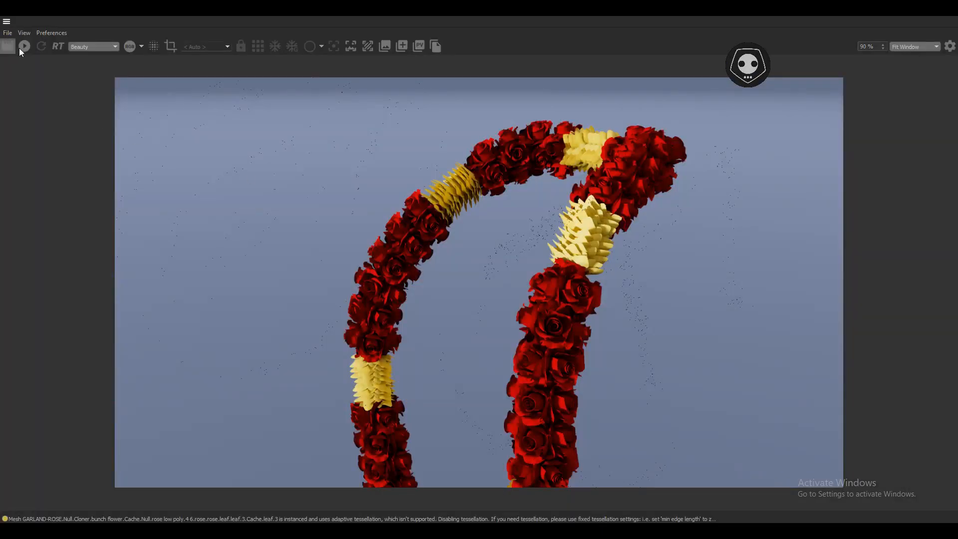
pyautogui.click(22, 47)
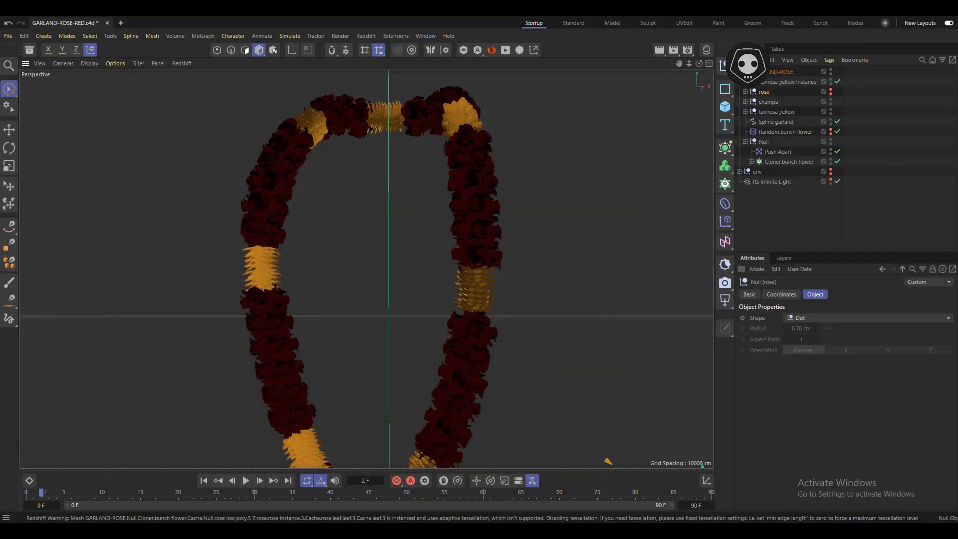
pyautogui.click(739, 71)
pyautogui.keyDown('ctrl'); pyautogui.click(808, 84); pyautogui.keyUp('ctrl')
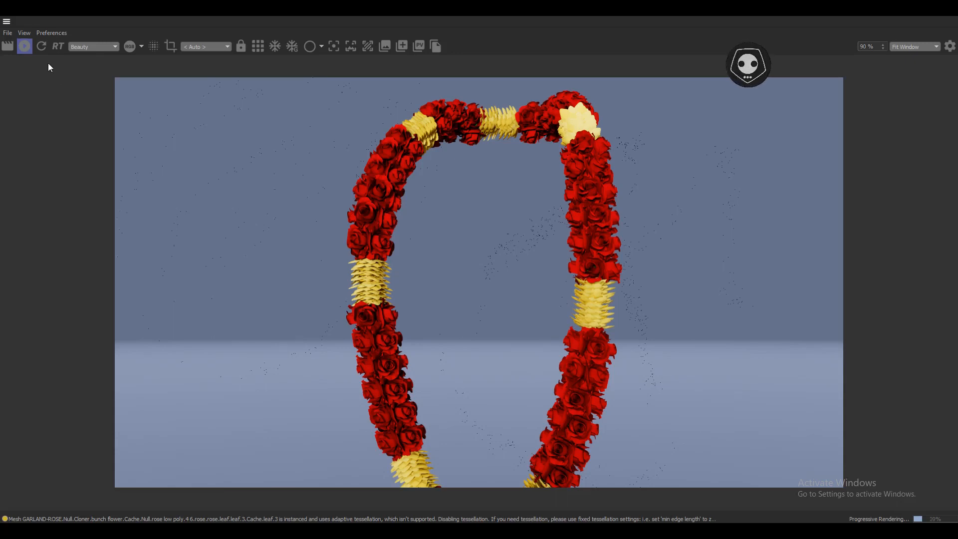
pyautogui.click(24, 46)
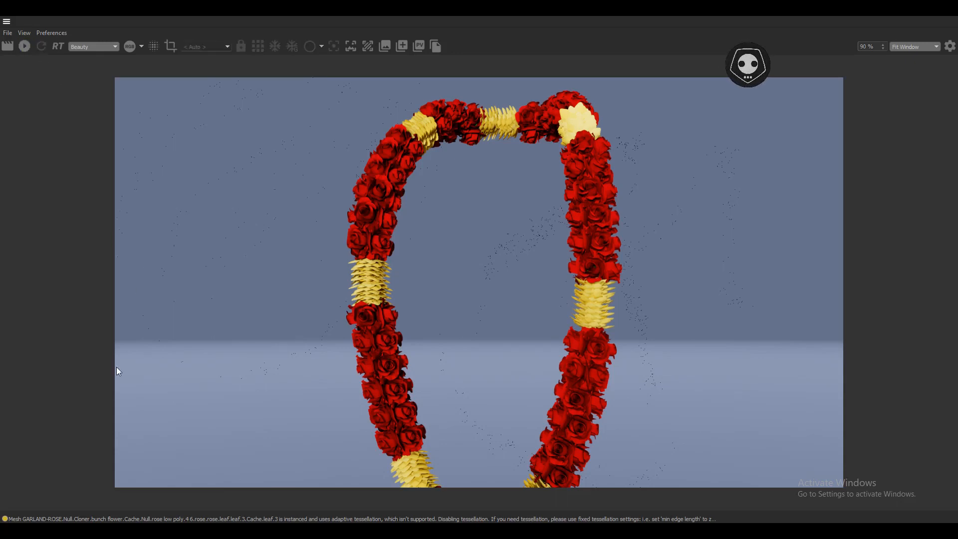